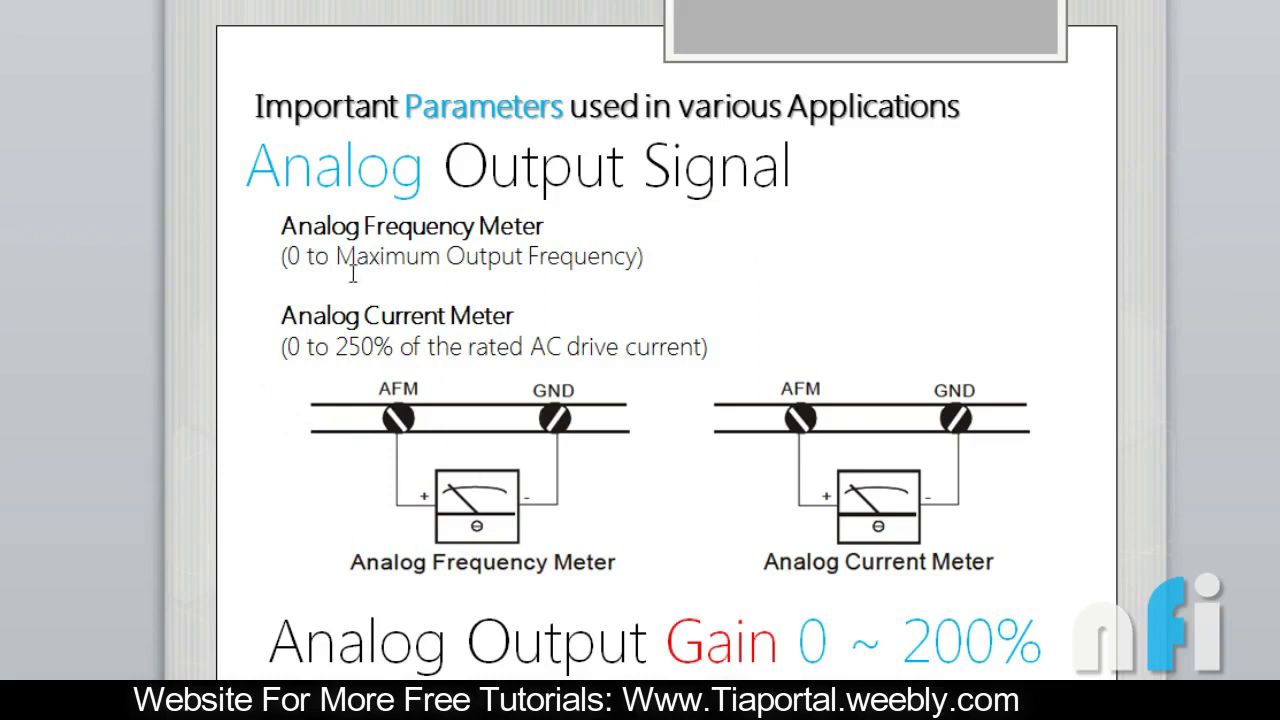
- Highlight the Analog Frequency Meter range text on the Analog Output Signal slide, then clear it
drag(283, 226, 638, 258)
click(76, 342)
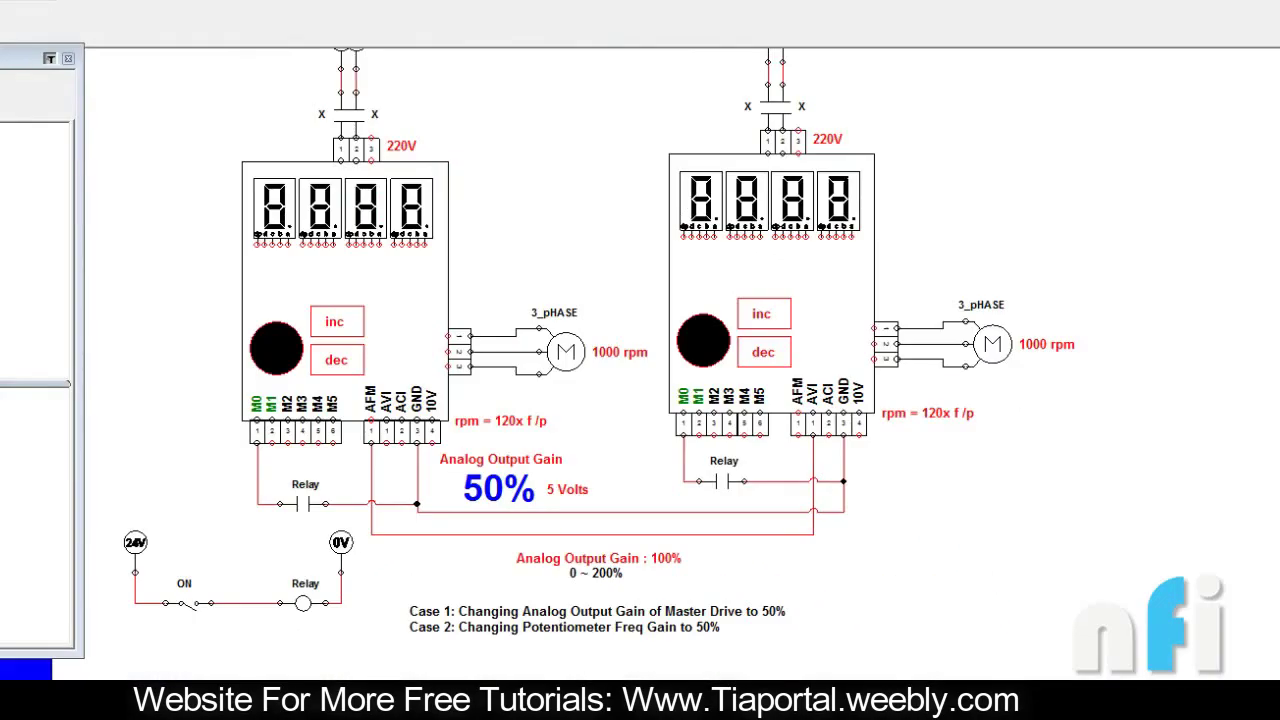
scroll(234, 326, up, 2)
- Select and deselect the Slave Drive group, then bring up the webcam view and move it aside
scroll(234, 330, down, 2)
scroll(233, 337, up, 2)
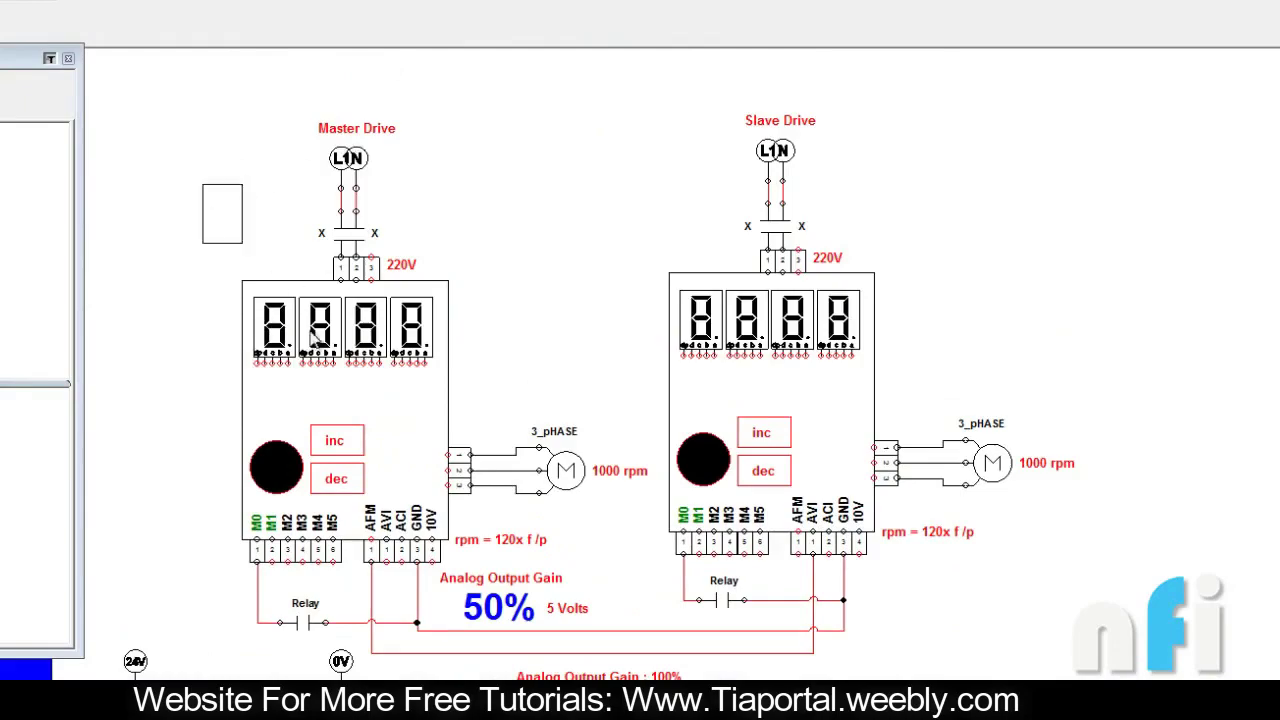
drag(630, 89, 913, 596)
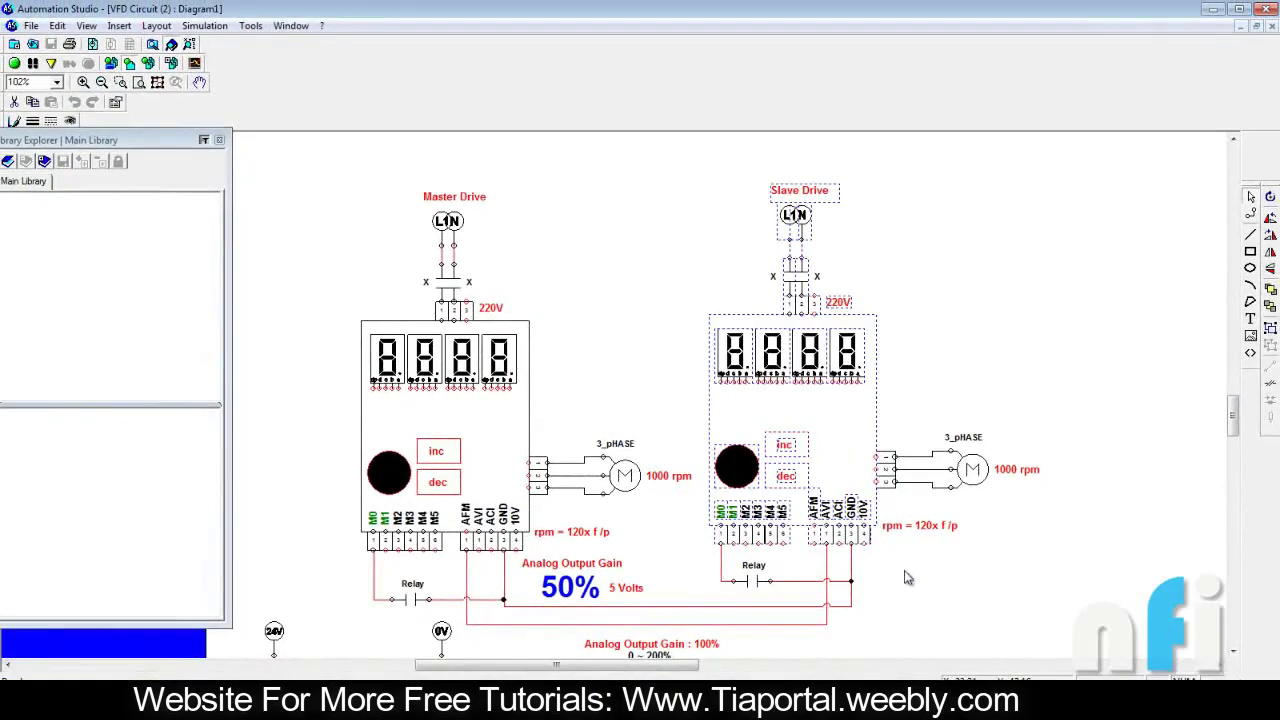
click(921, 599)
key(alt+Tab)
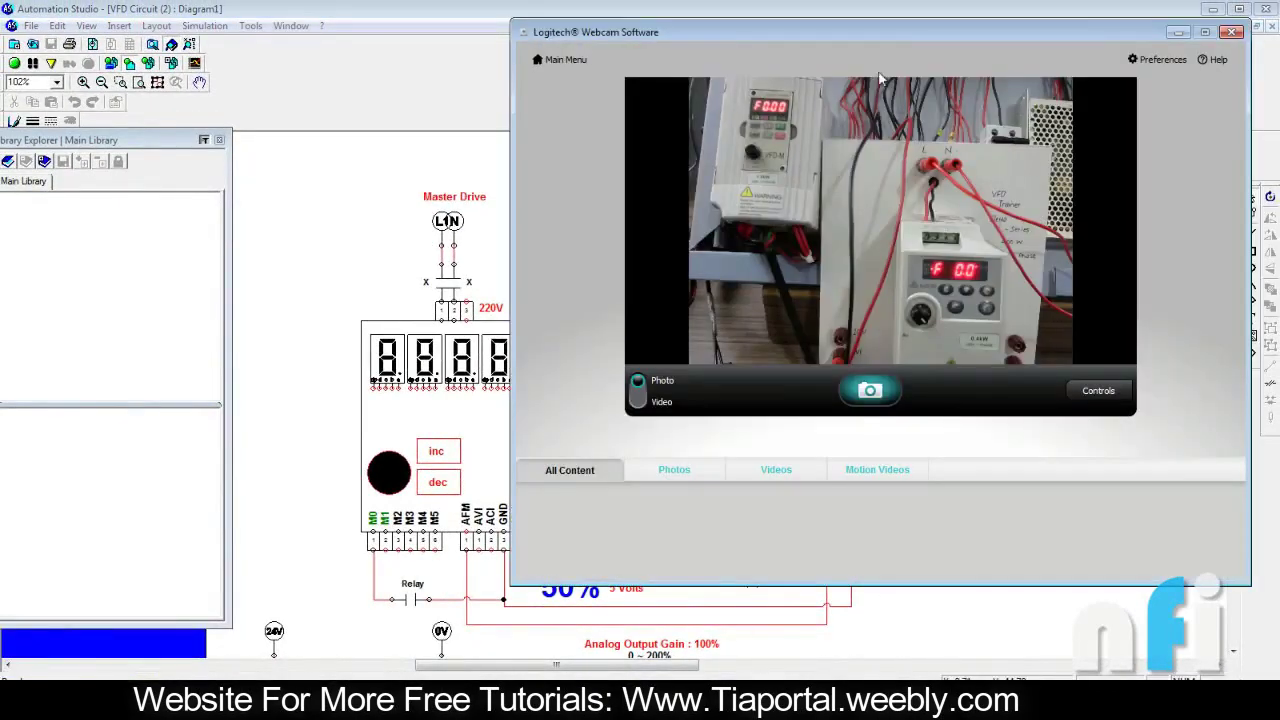
drag(927, 133, 1104, 220)
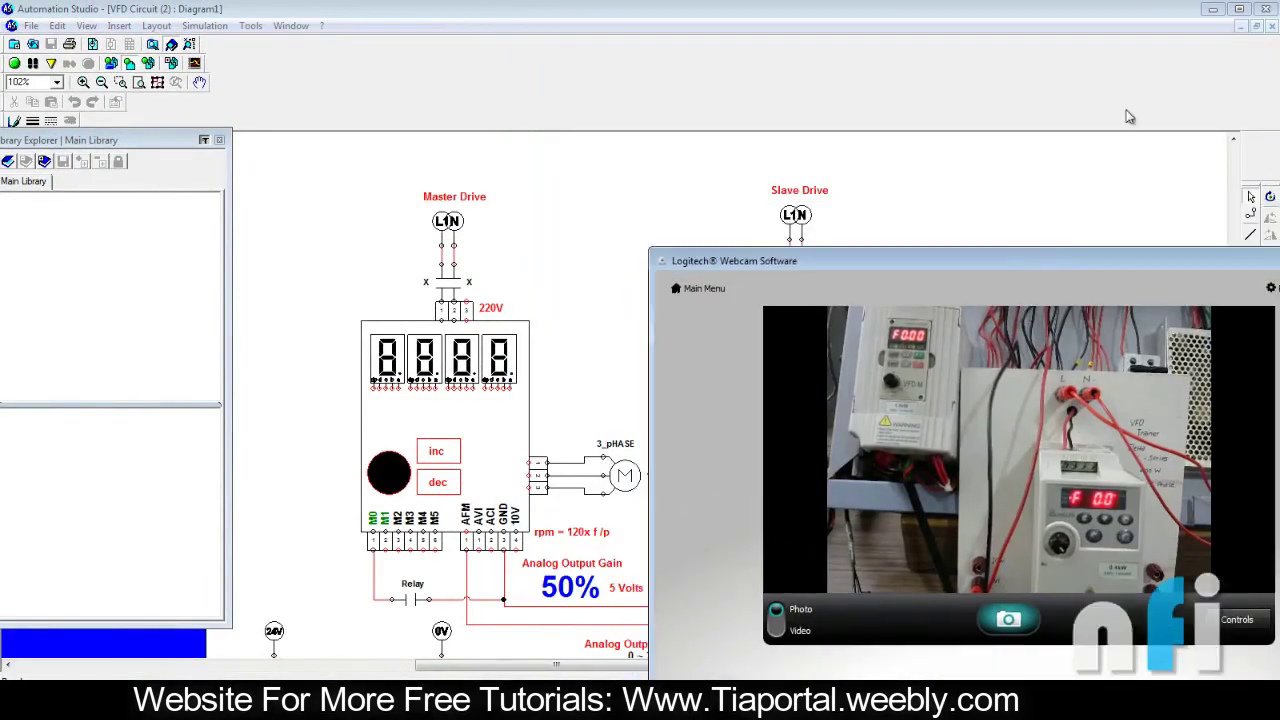
- Place Automation Studio beside the webcam feed with the diagram maximized and Library Explorer closed
click(1254, 27)
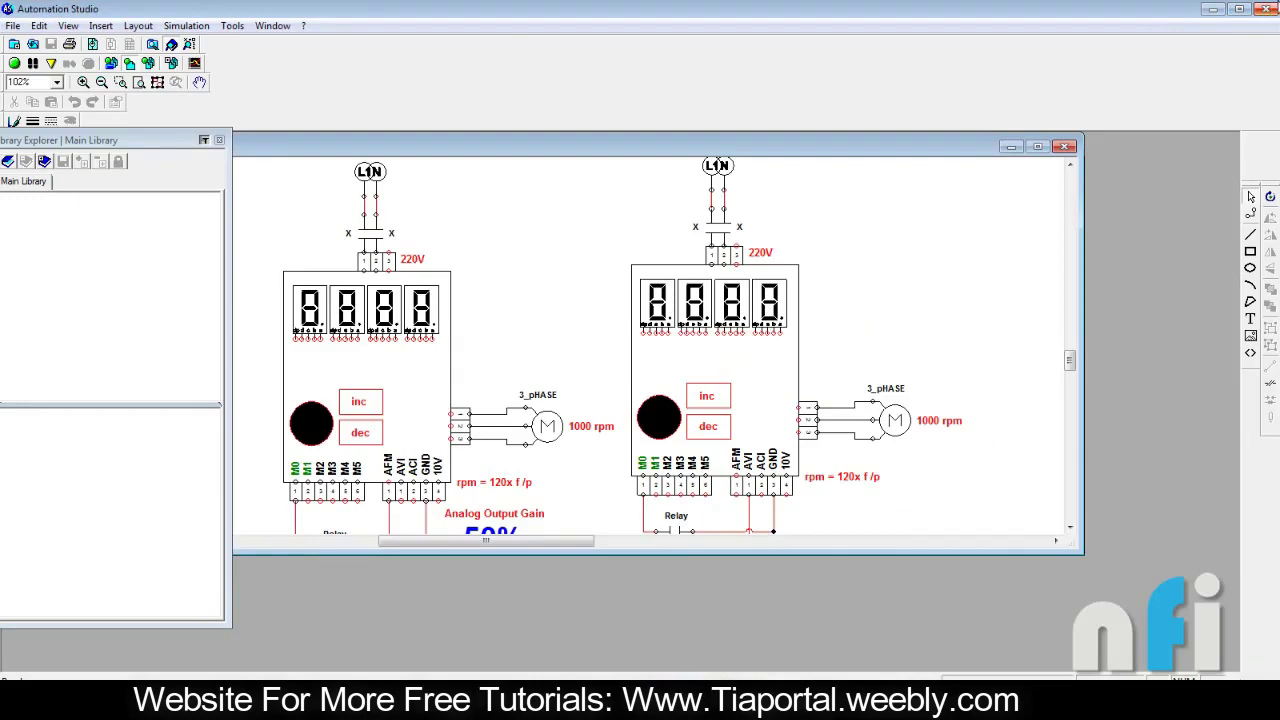
click(1240, 12)
drag(1115, 32, 665, 99)
drag(597, 229, 450, 229)
click(608, 227)
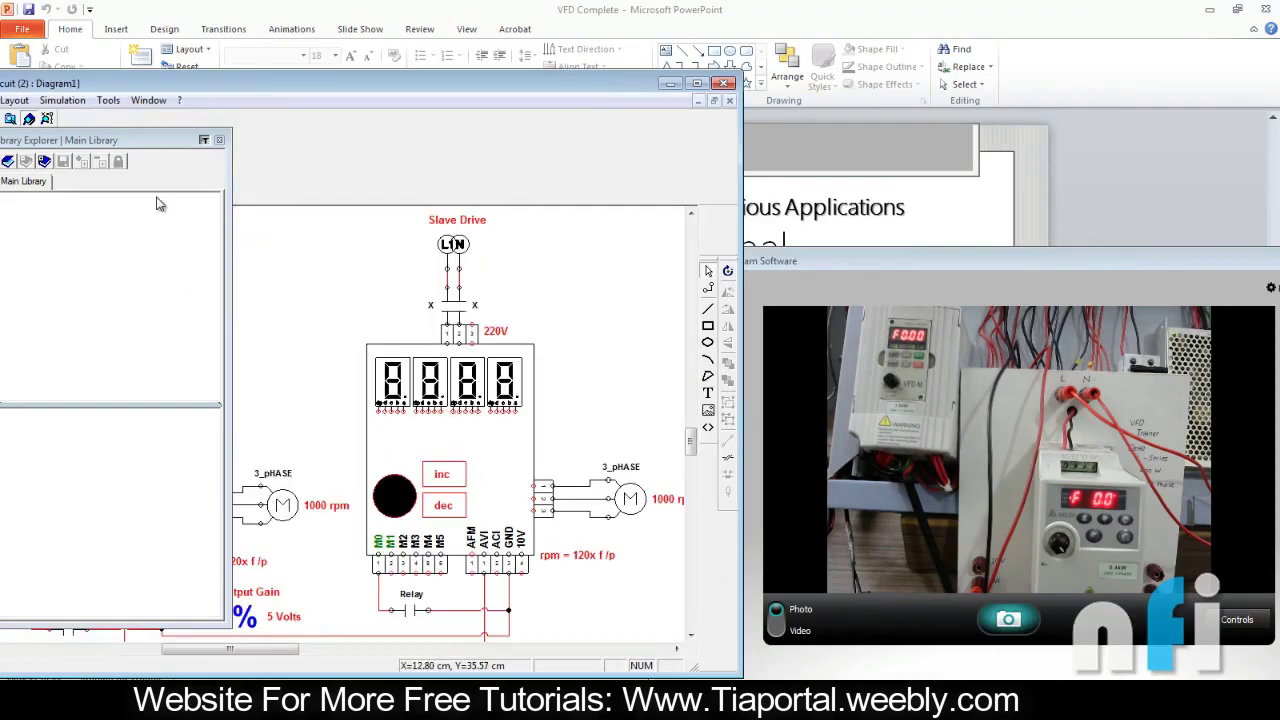
click(219, 140)
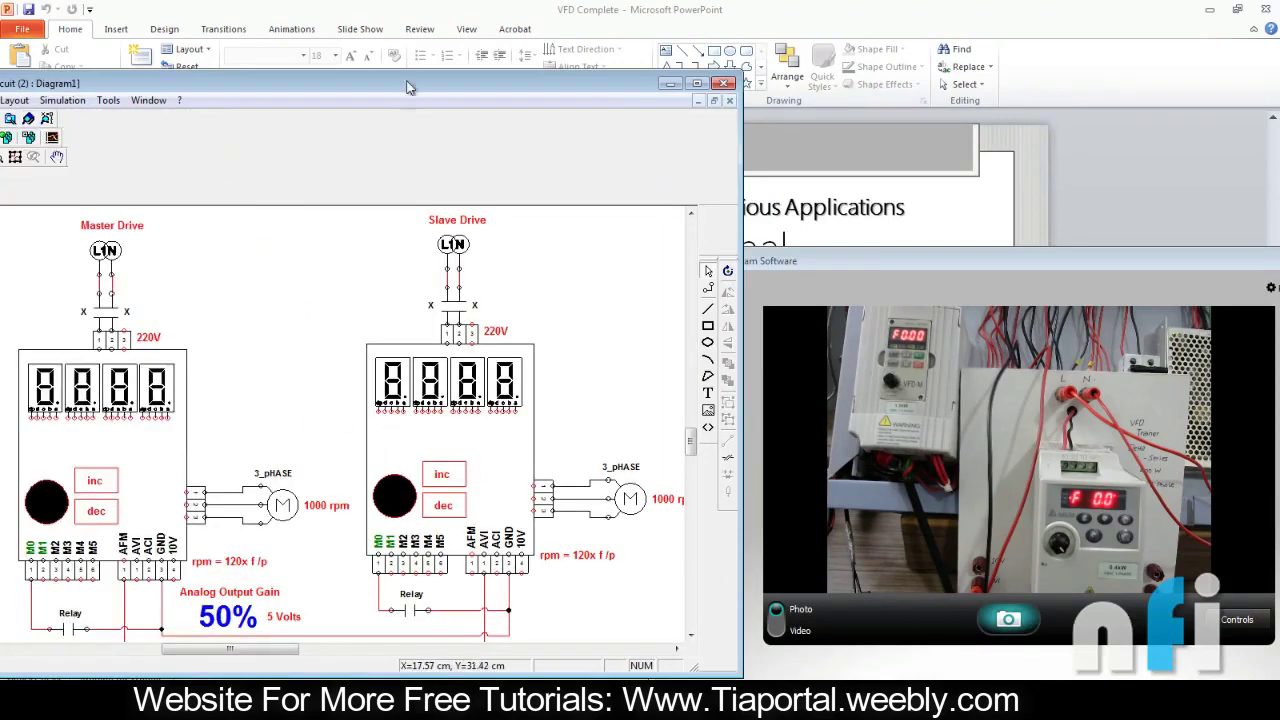
drag(410, 91, 410, 31)
drag(865, 261, 897, 265)
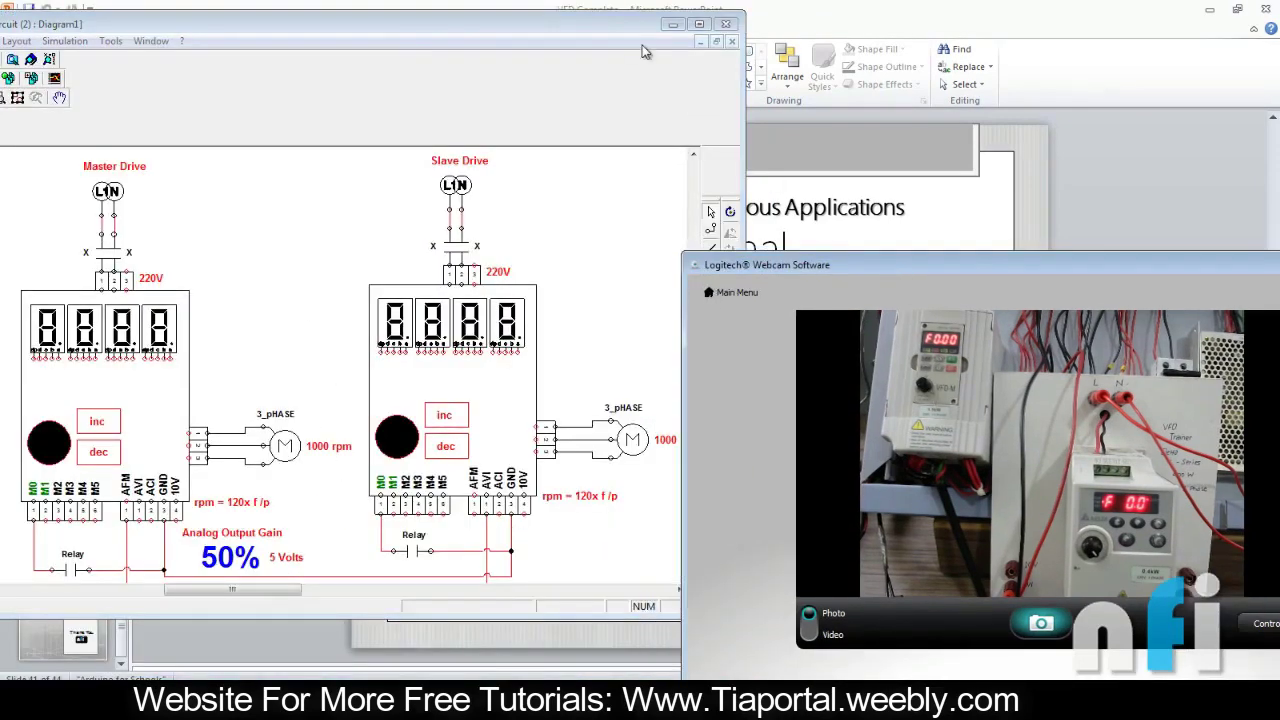
drag(667, 24, 697, 36)
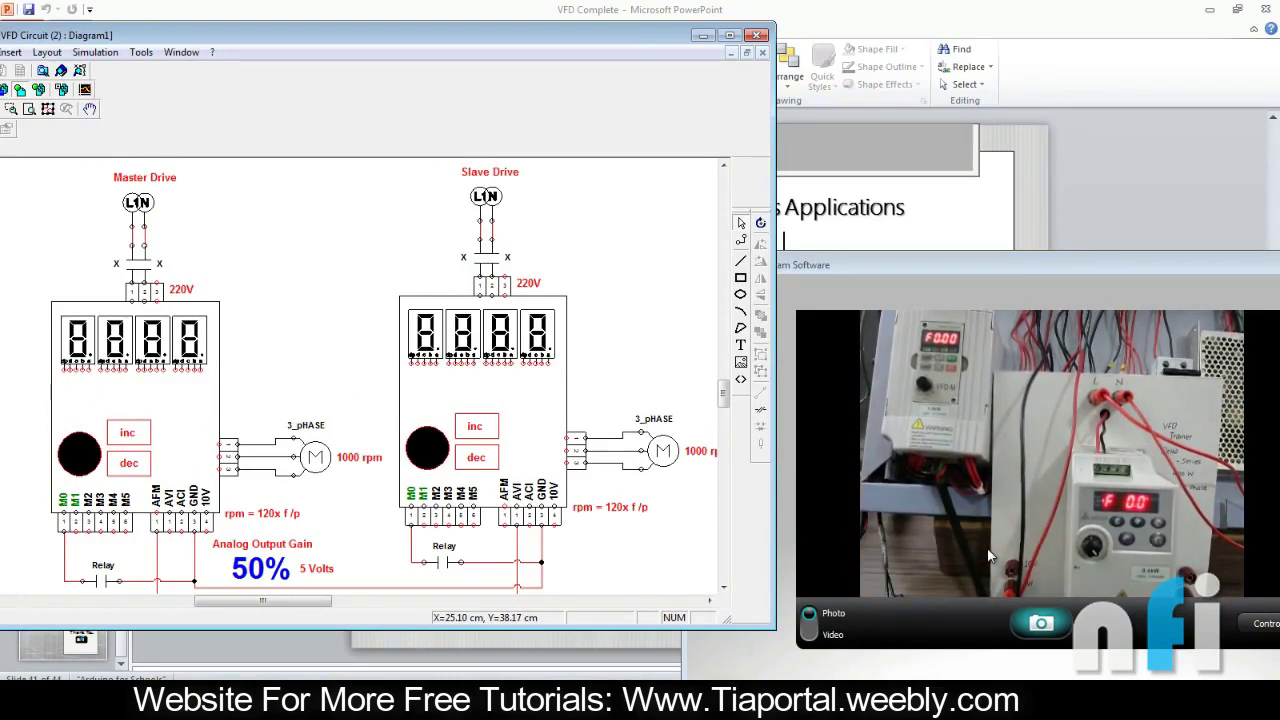
scroll(322, 382, down, 1)
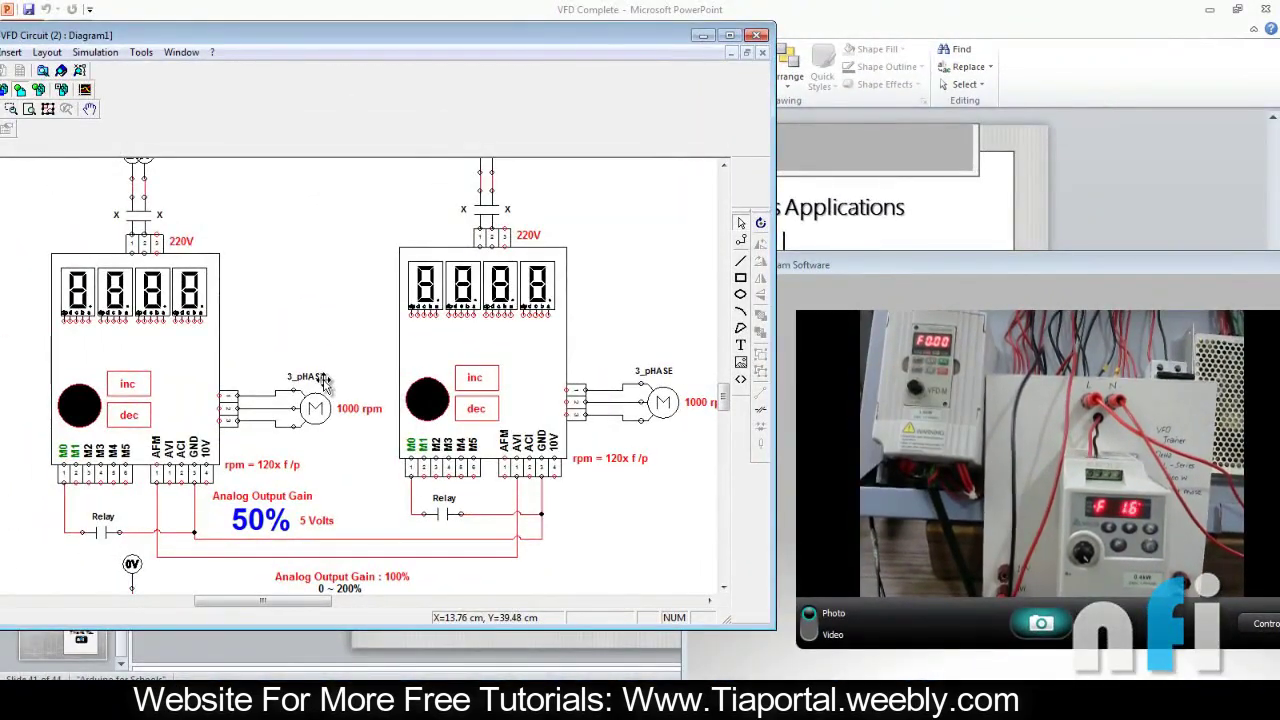
scroll(148, 440, down, 1)
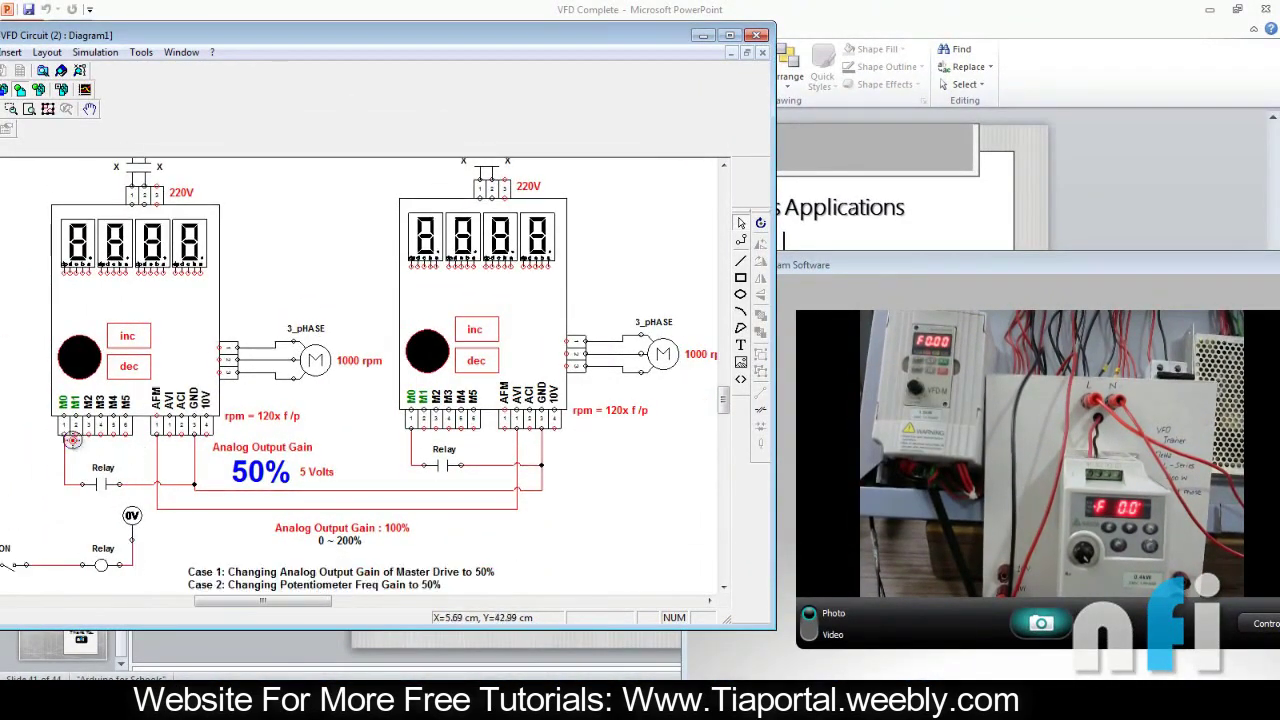
scroll(150, 434, up, 1)
scroll(151, 434, up, 1)
scroll(228, 398, down, 1)
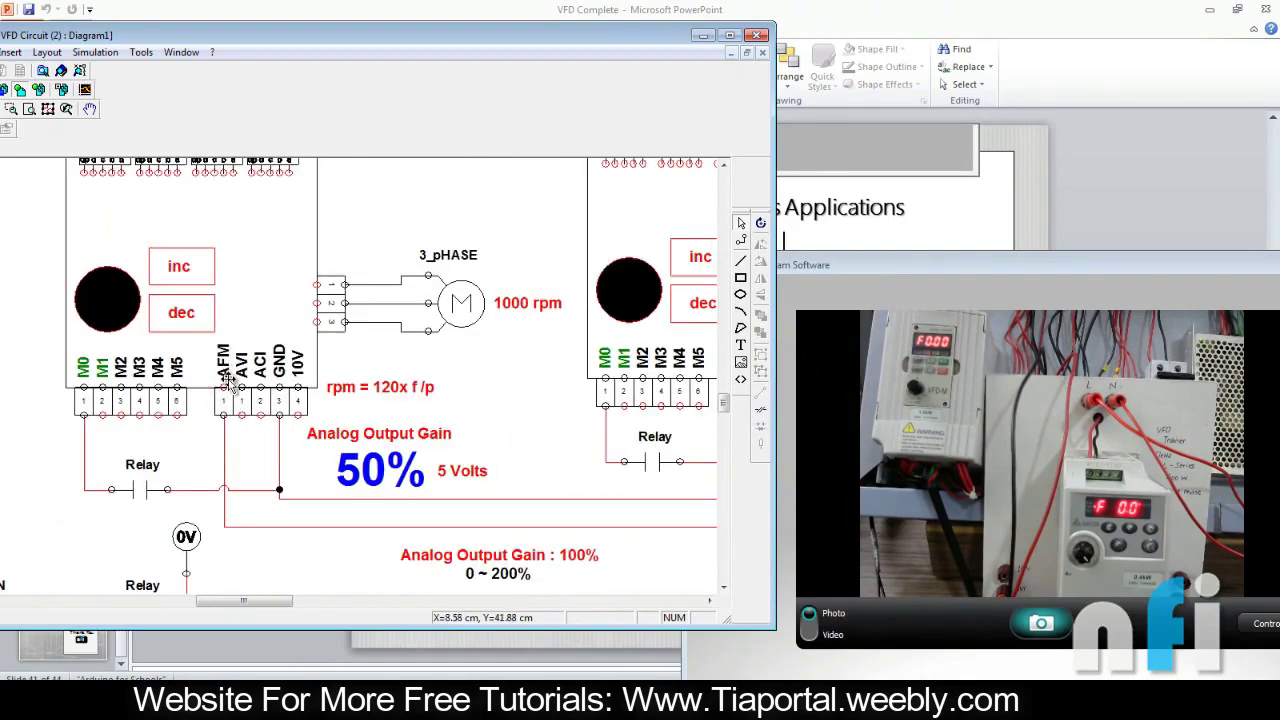
drag(243, 601, 260, 601)
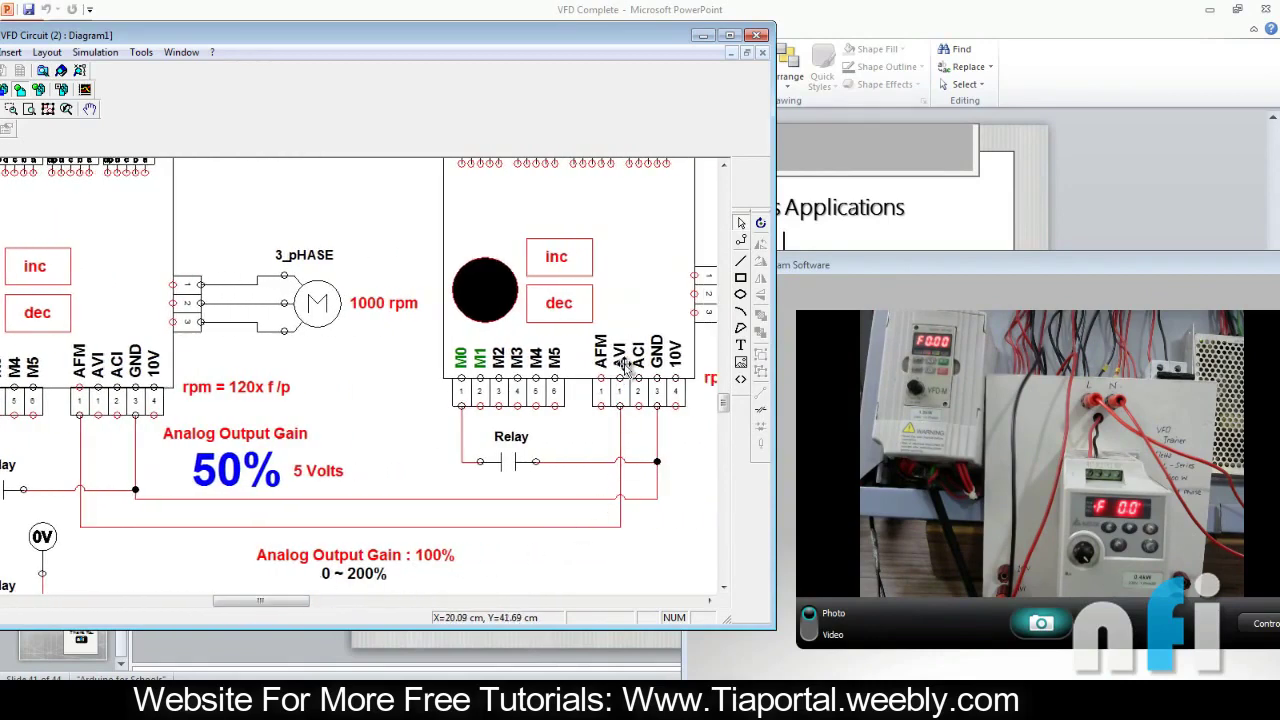
scroll(390, 380, down, 2)
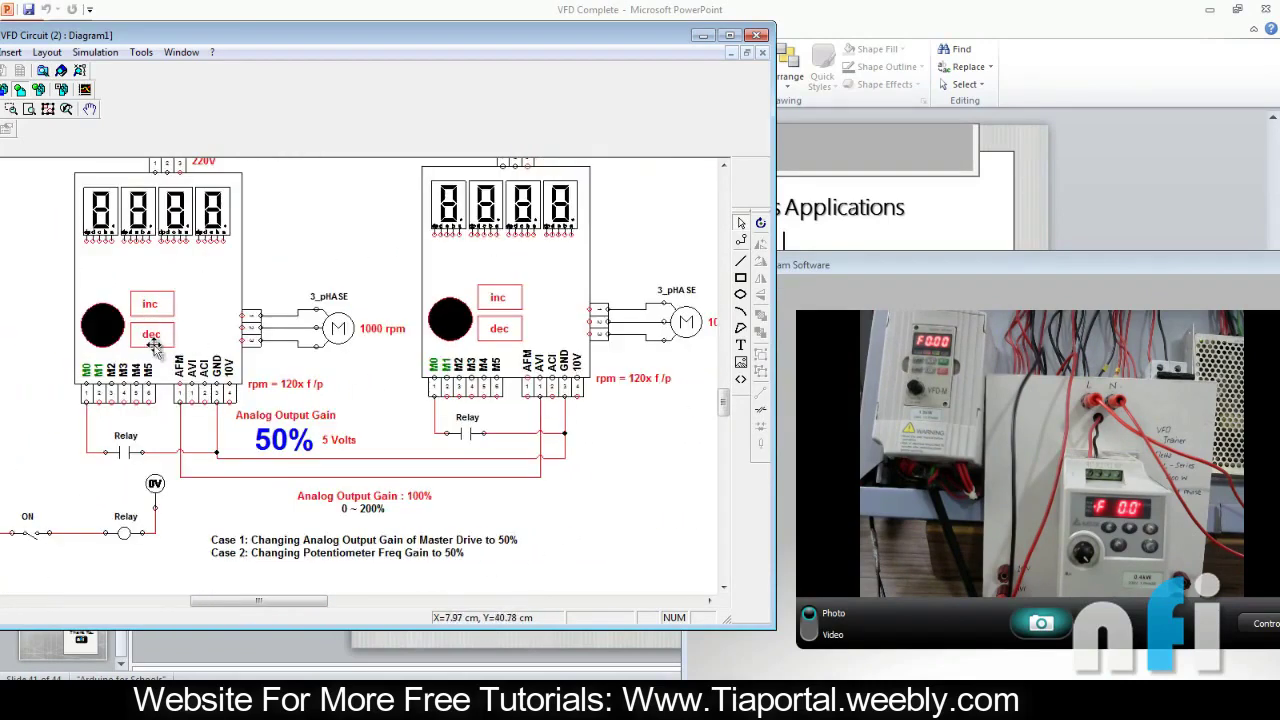
scroll(150, 345, up, 2)
drag(280, 603, 293, 607)
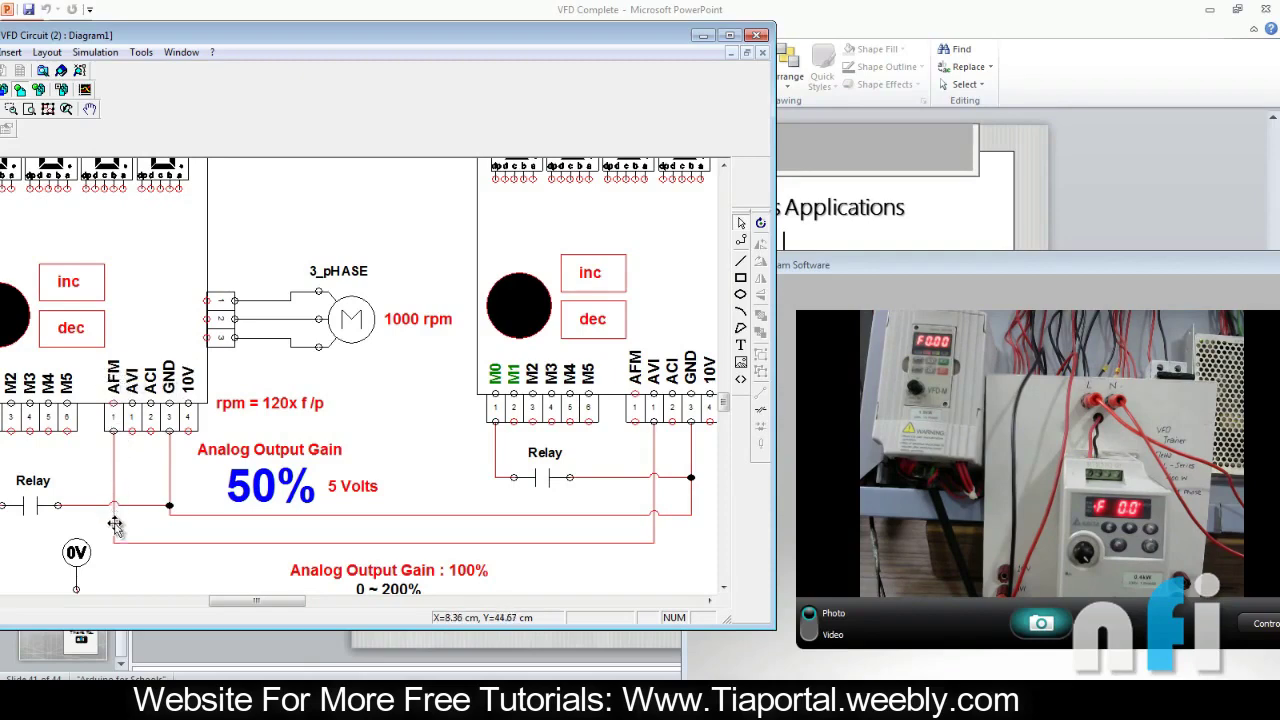
click(652, 538)
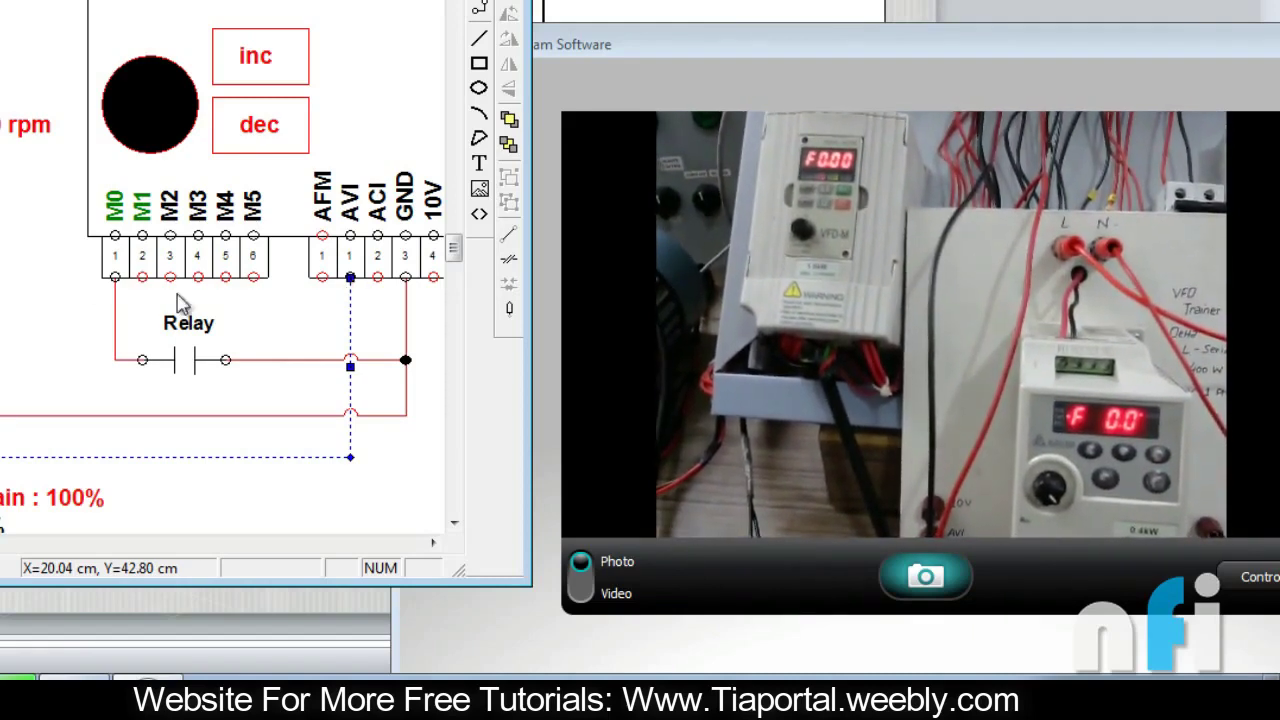
click(5, 268)
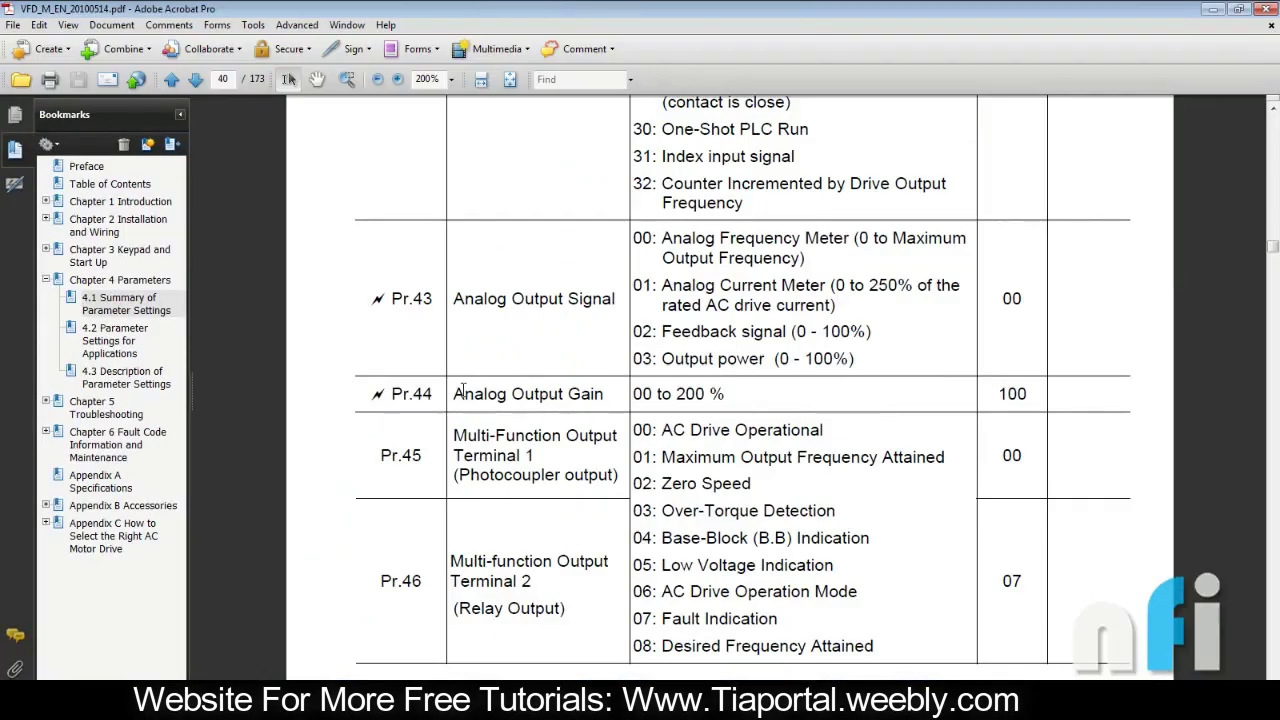
- Highlight Analog Output Gain and its default value 100 in the Pr.44 row of the manual
drag(455, 393, 604, 393)
click(724, 393)
drag(1031, 394, 994, 394)
click(770, 397)
- Shift the VFD circuit window right and inspect the Master Drive block before returning to the manual
key(alt+Tab)
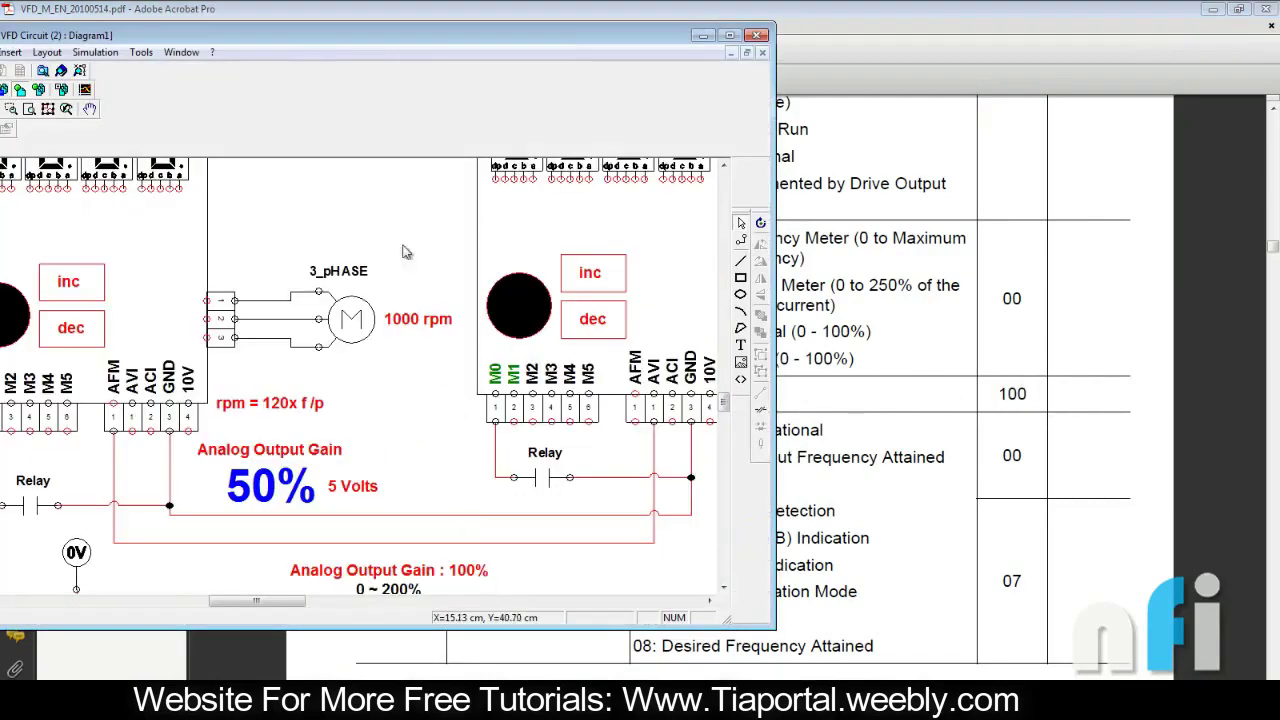
drag(348, 40, 368, 43)
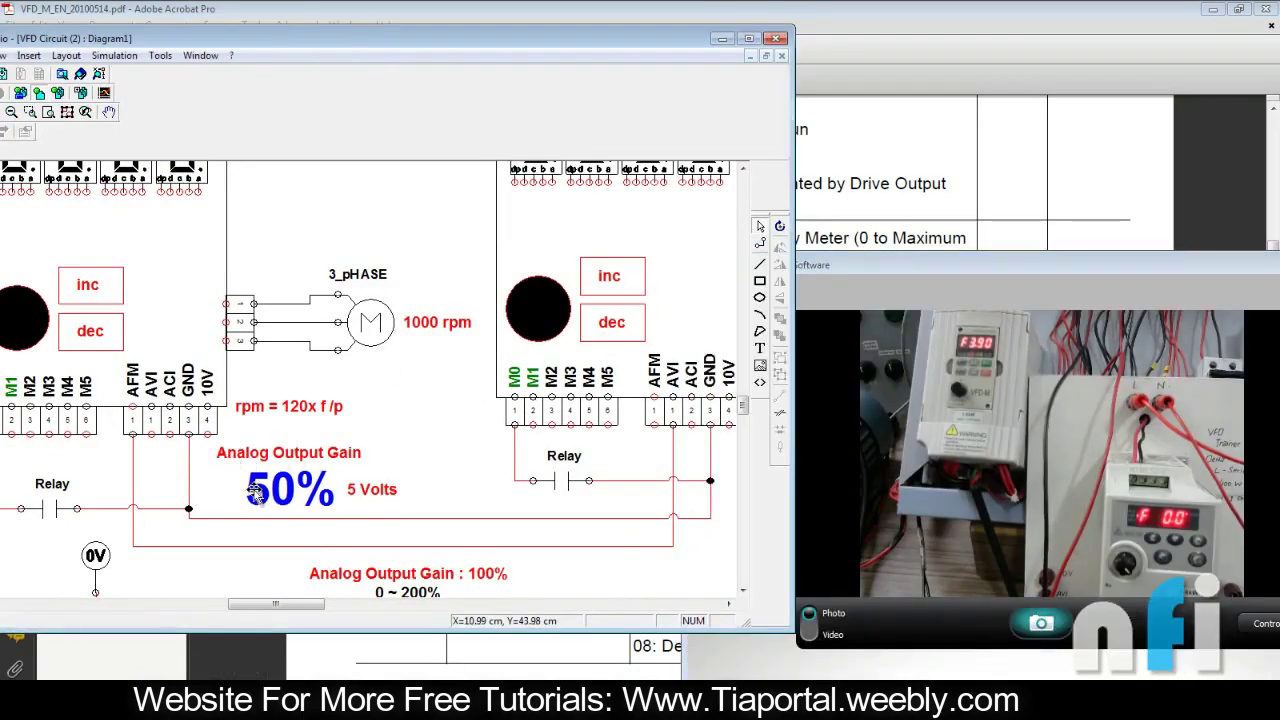
drag(282, 45, 296, 48)
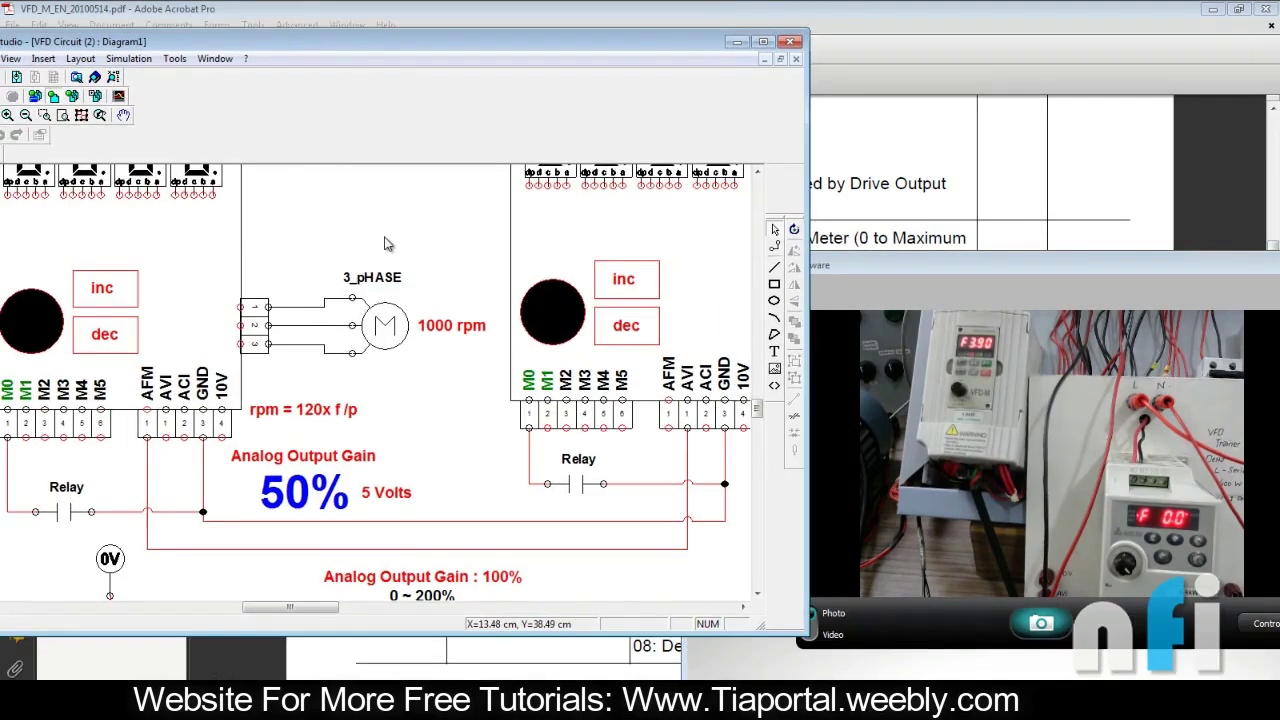
scroll(388, 244, down, 2)
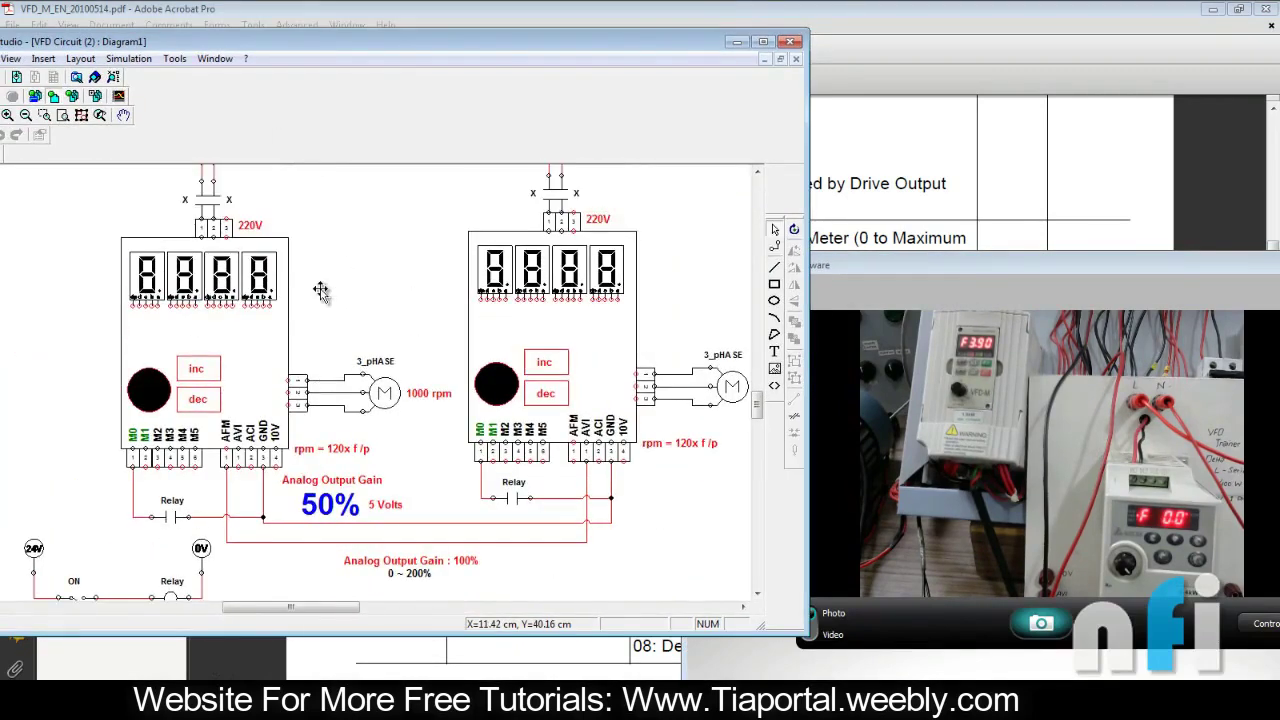
click(251, 323)
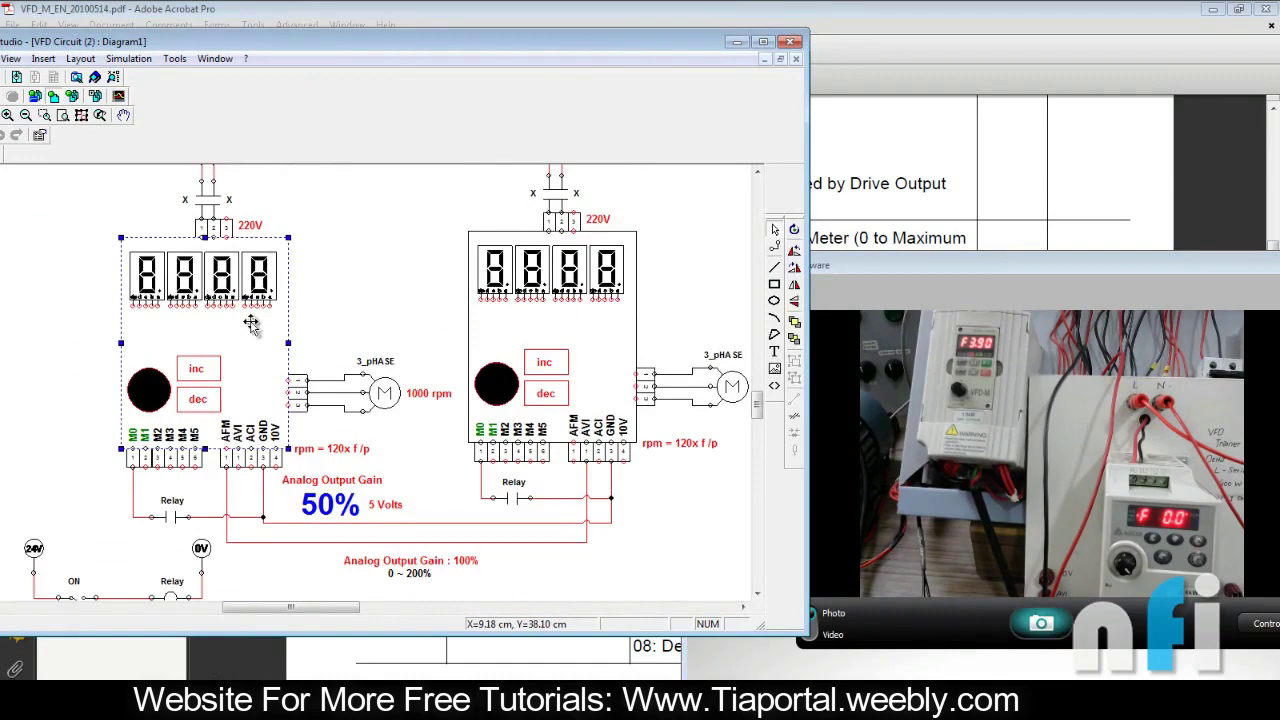
click(536, 330)
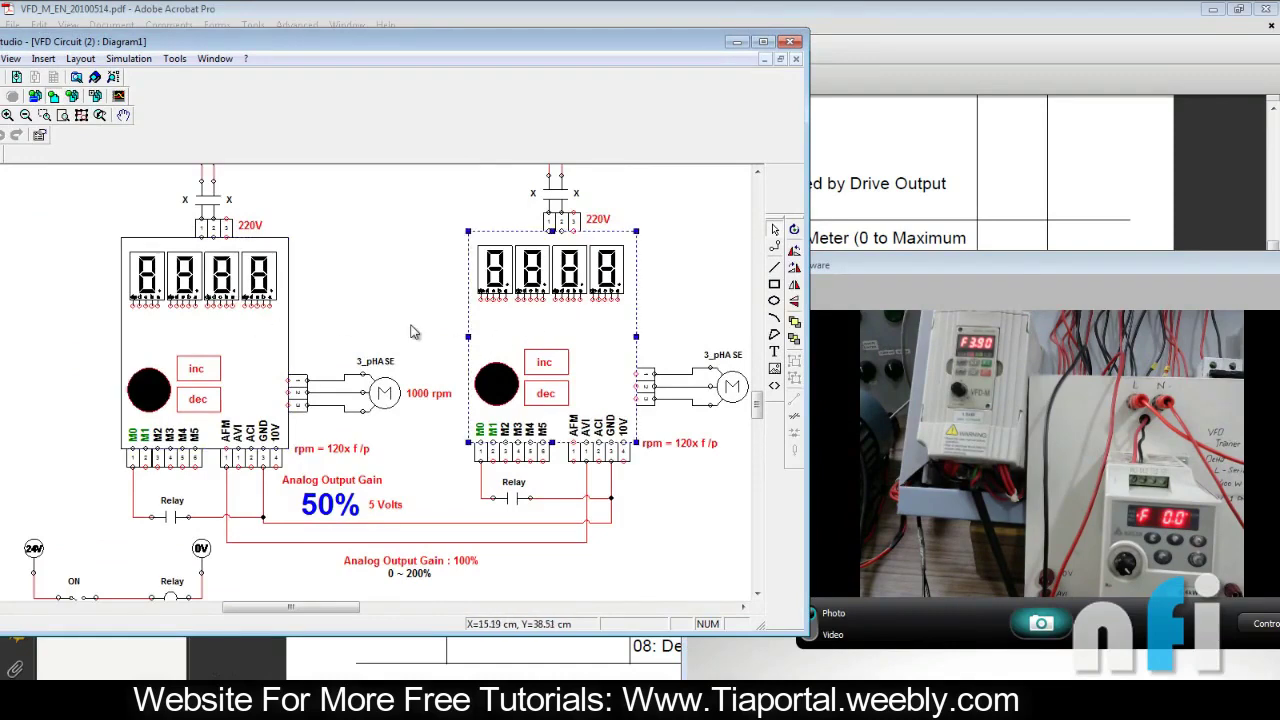
click(390, 655)
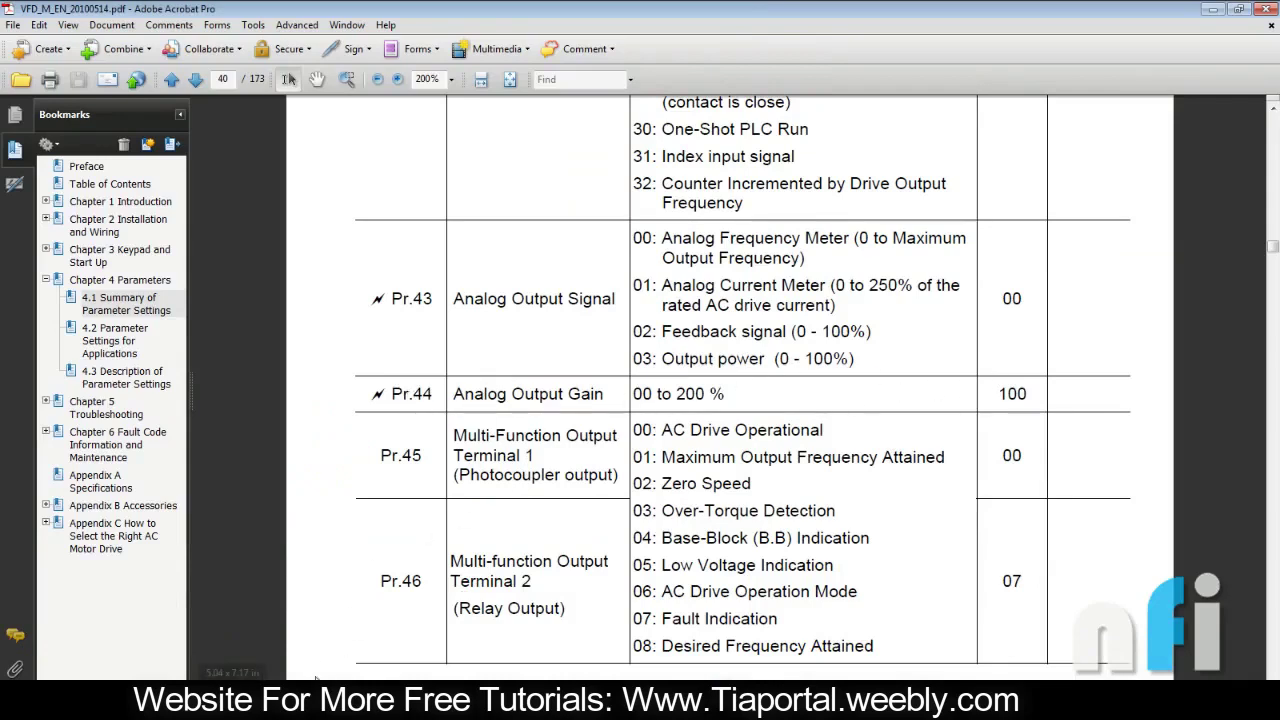
- Bring the live webcam view of the trainer to the front, then return to the VFD circuit diagram
click(415, 700)
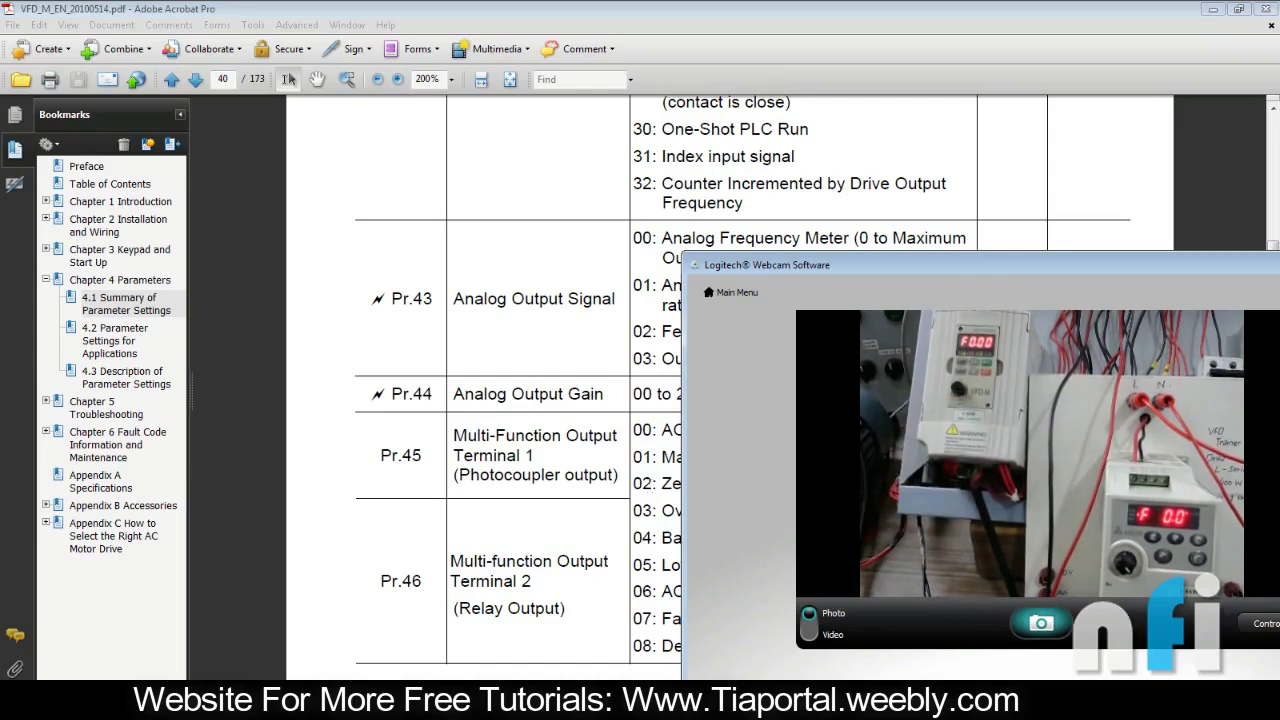
key(alt+Tab)
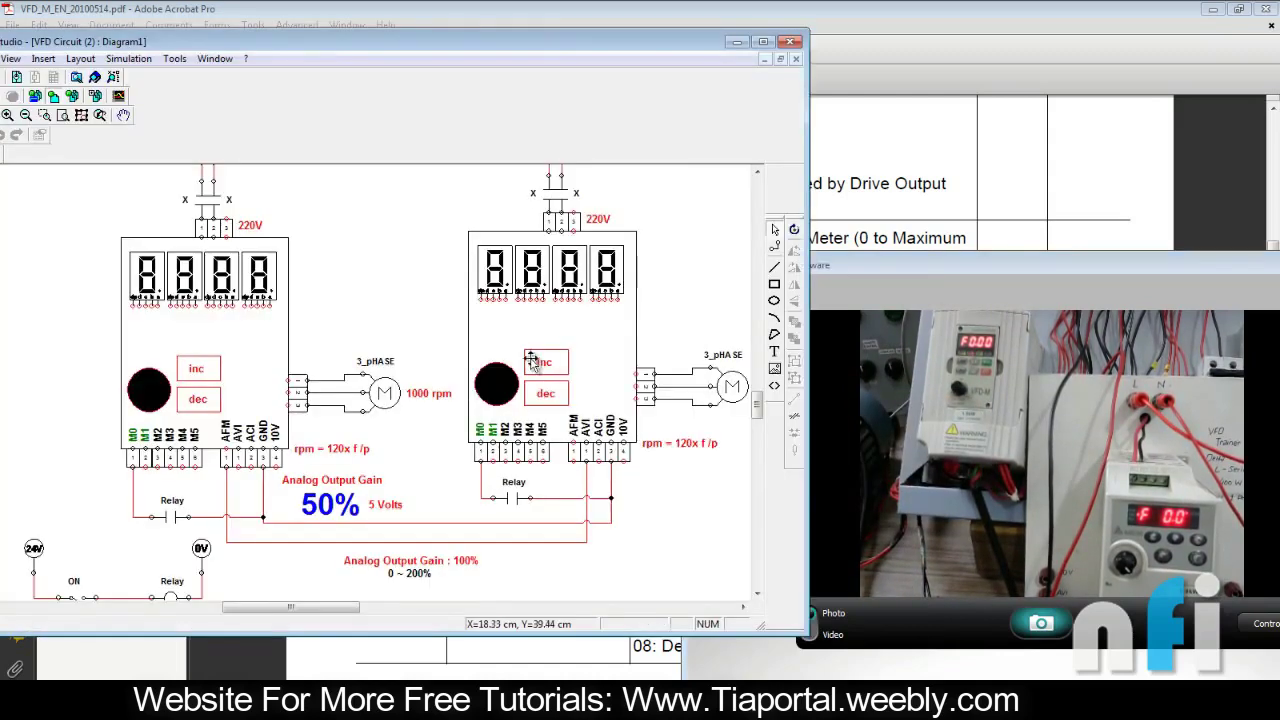
- Check both motors' 1000 rpm labels and the 50% analog output gain label in the circuit
click(409, 393)
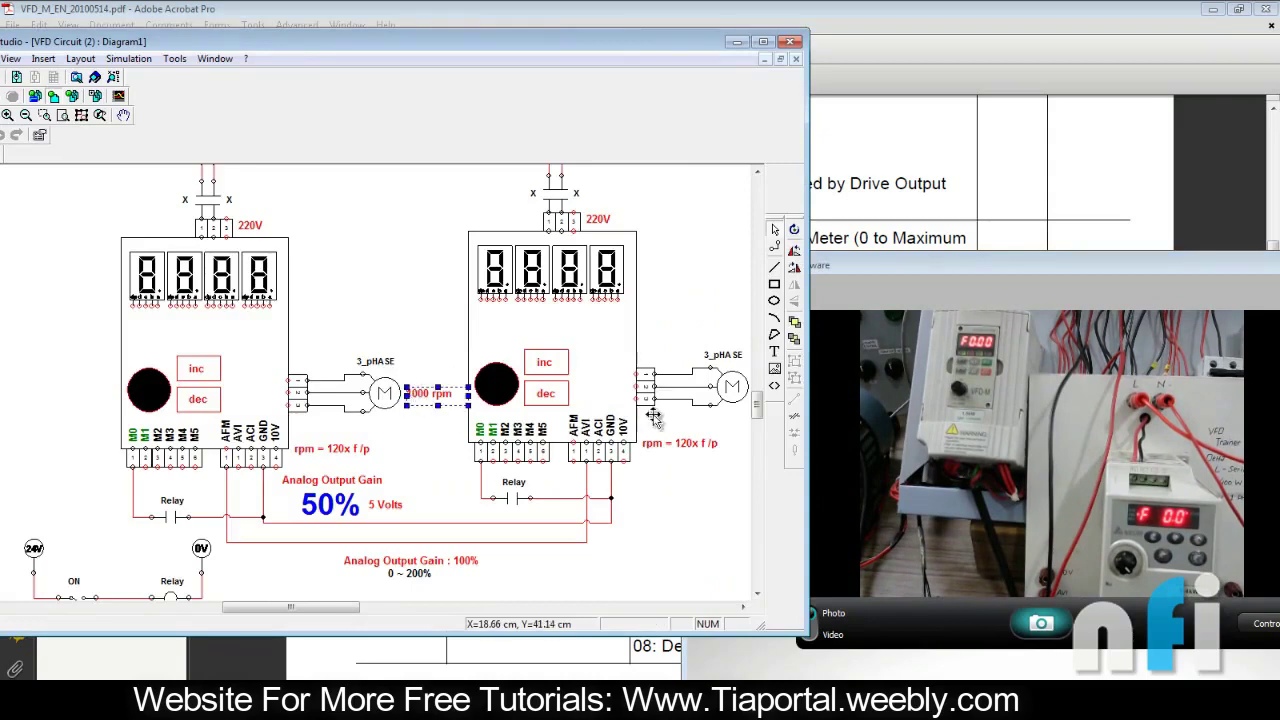
drag(290, 607, 314, 607)
click(638, 390)
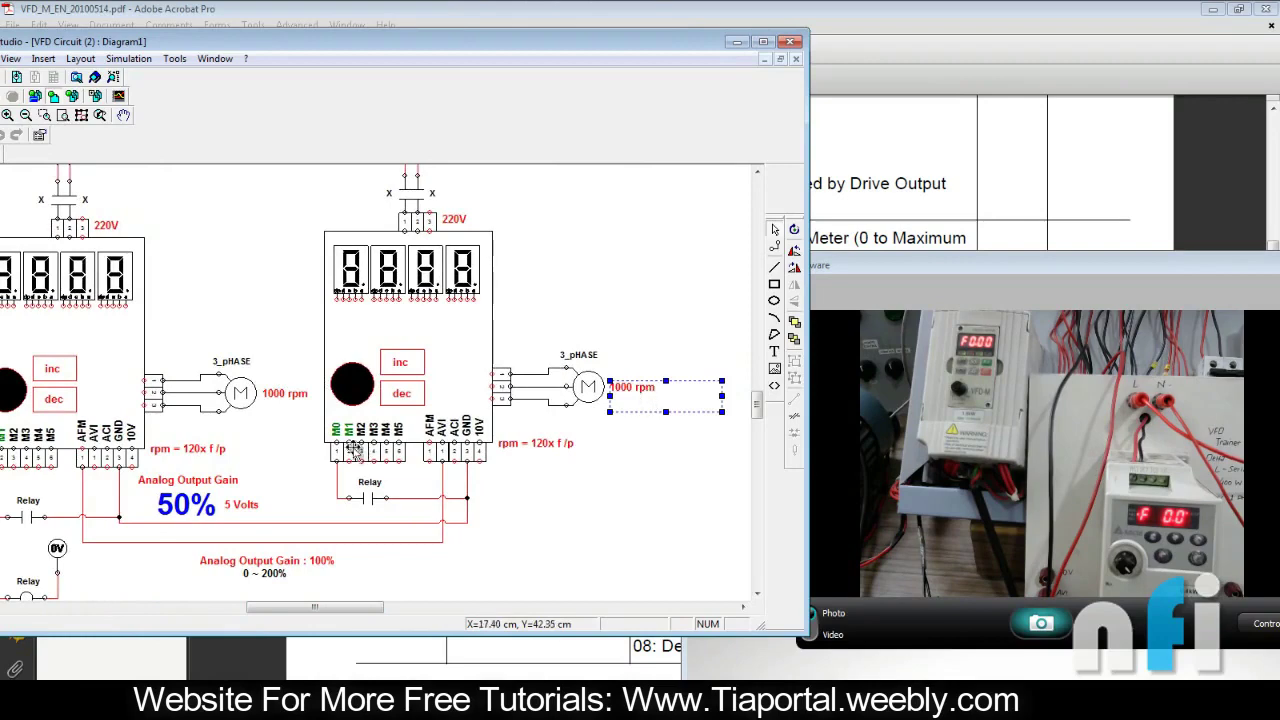
drag(345, 608, 323, 611)
click(333, 512)
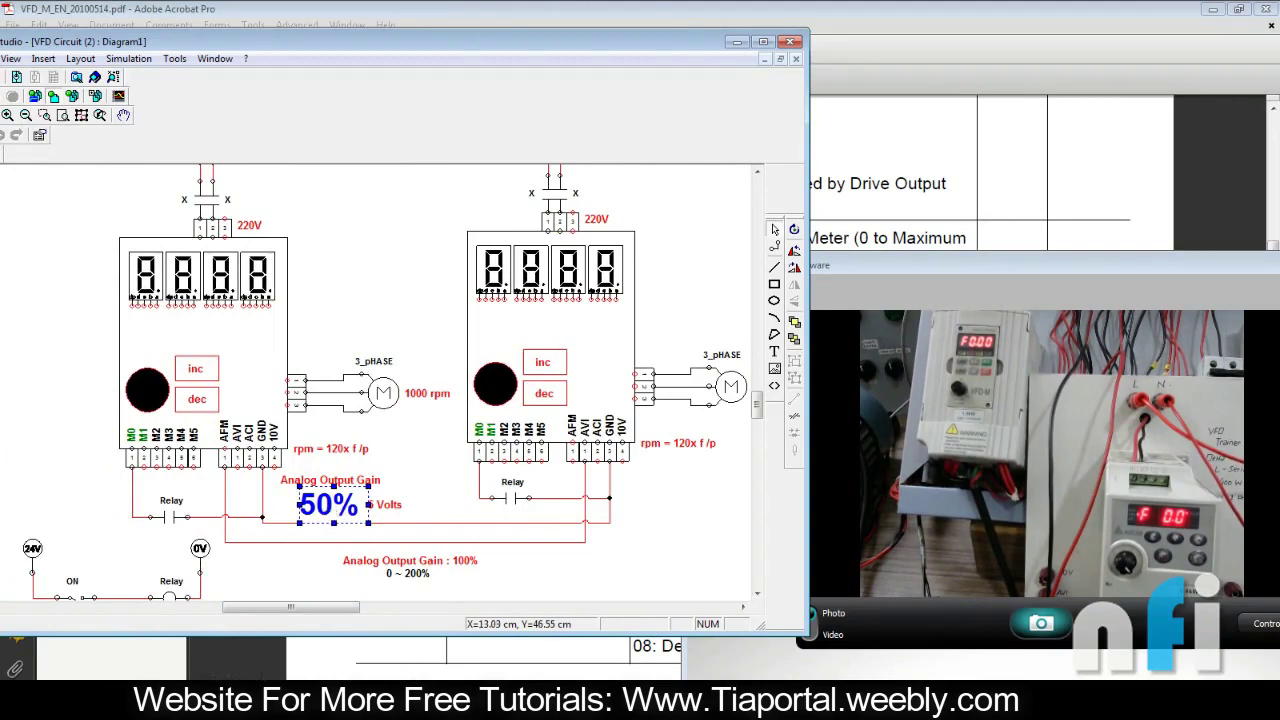
- Highlight the Pr.44 gain range in the manual's table, then bring up the webcam feed
click(387, 655)
drag(657, 397, 724, 397)
click(1017, 394)
click(494, 677)
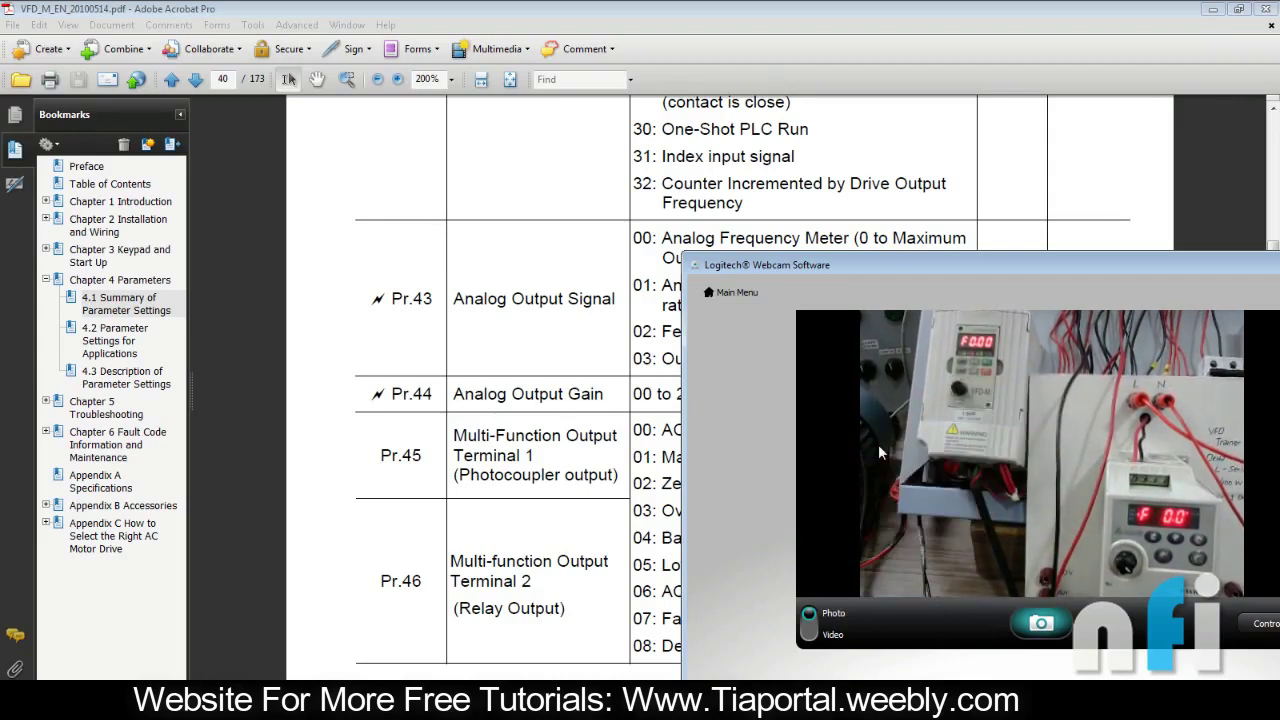
- In the VFD circuit, inspect the left drive block and the wire from M0 to the relay
key(alt+Tab)
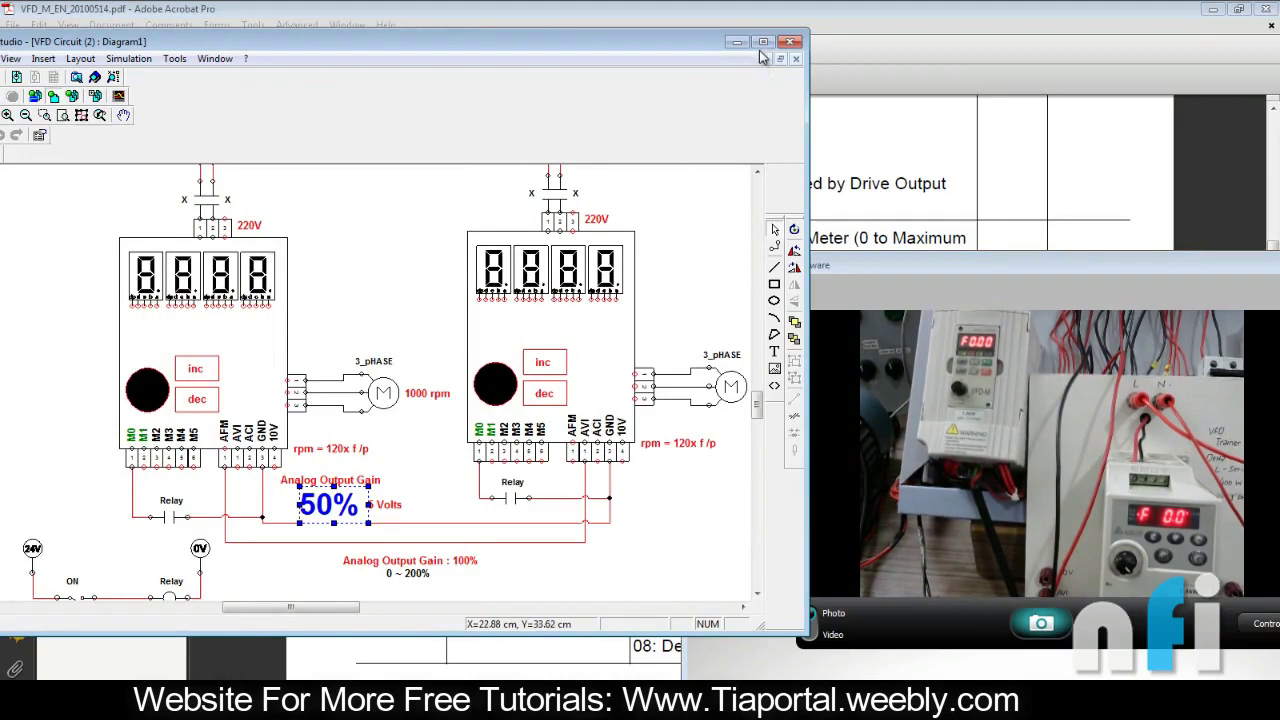
click(379, 327)
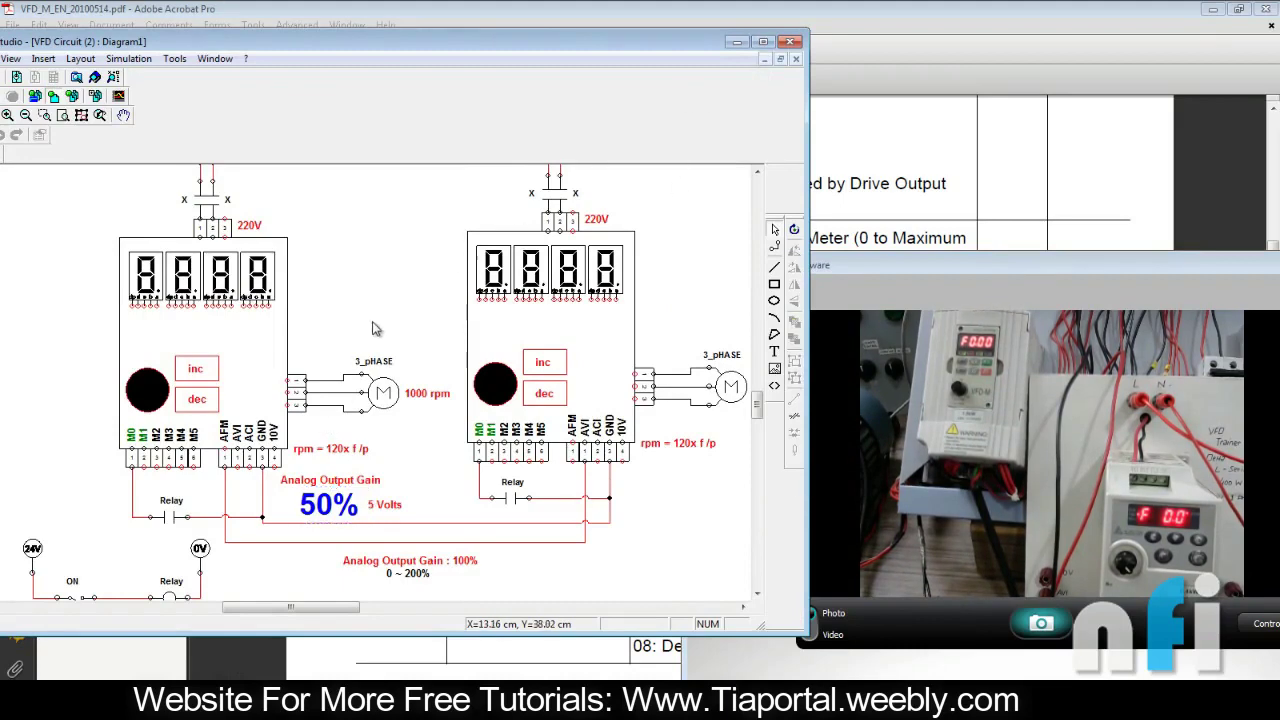
scroll(375, 340, down, 1)
mouse_move(332, 607)
mouse_down()
mouse_move(309, 617)
mouse_move(323, 609)
mouse_up()
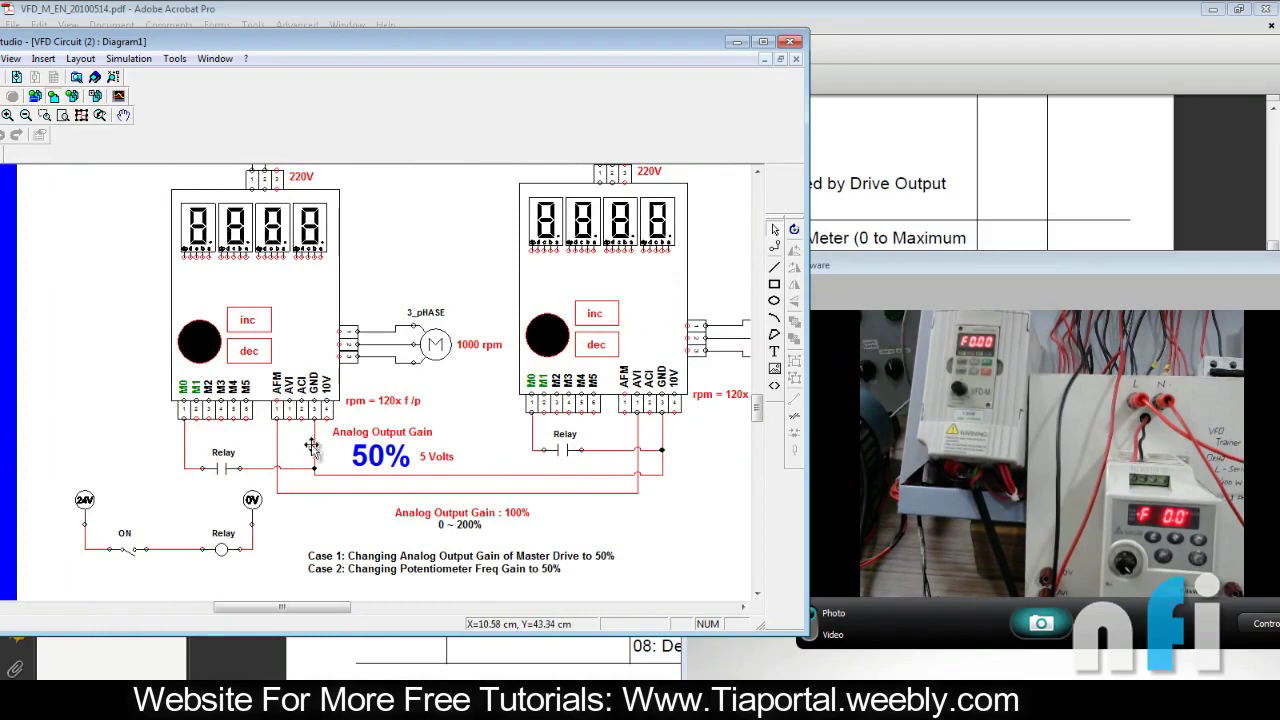
click(298, 356)
click(627, 380)
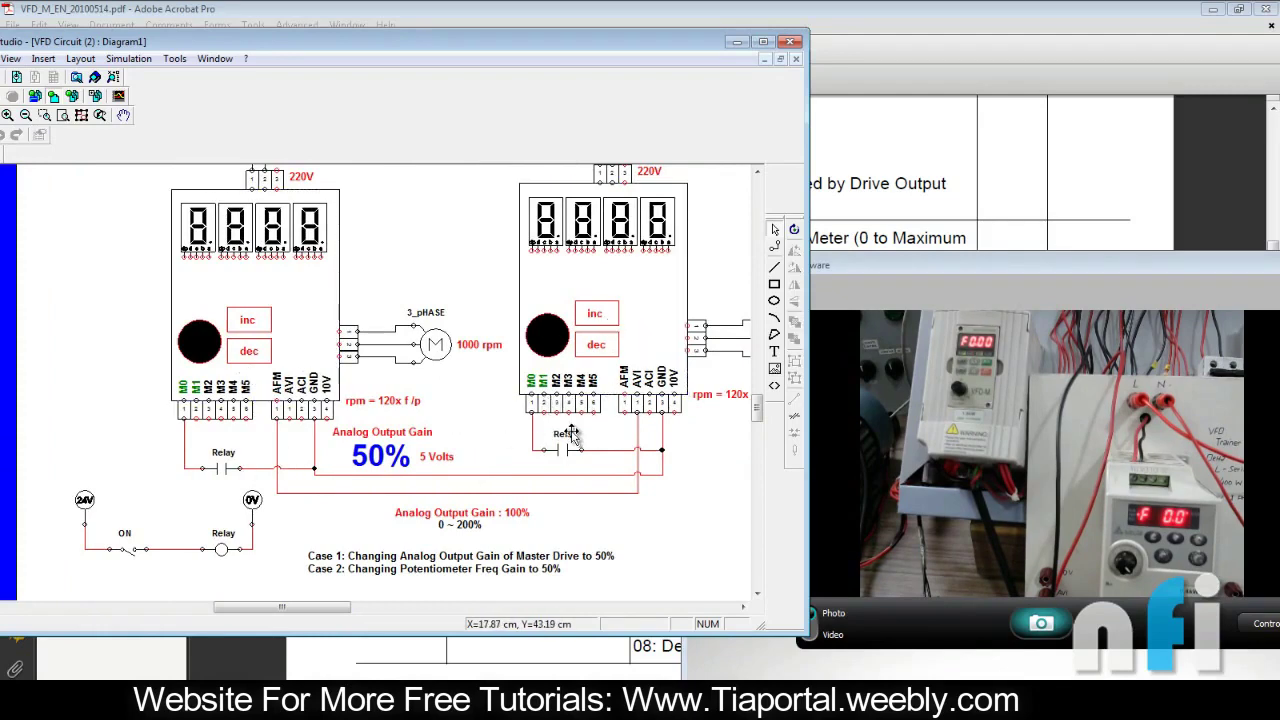
click(185, 453)
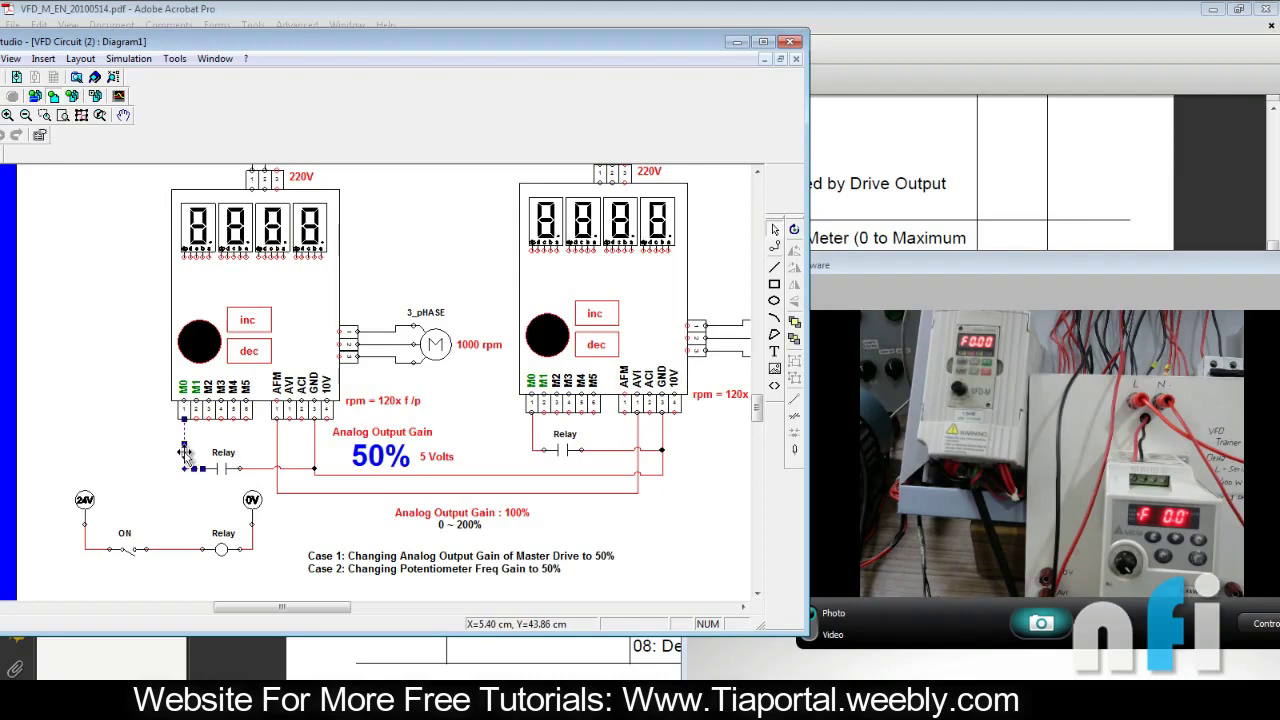
- Scroll and zoom around the diagram to review the Case 1 and Case 2 notes
scroll(185, 540, up, 1)
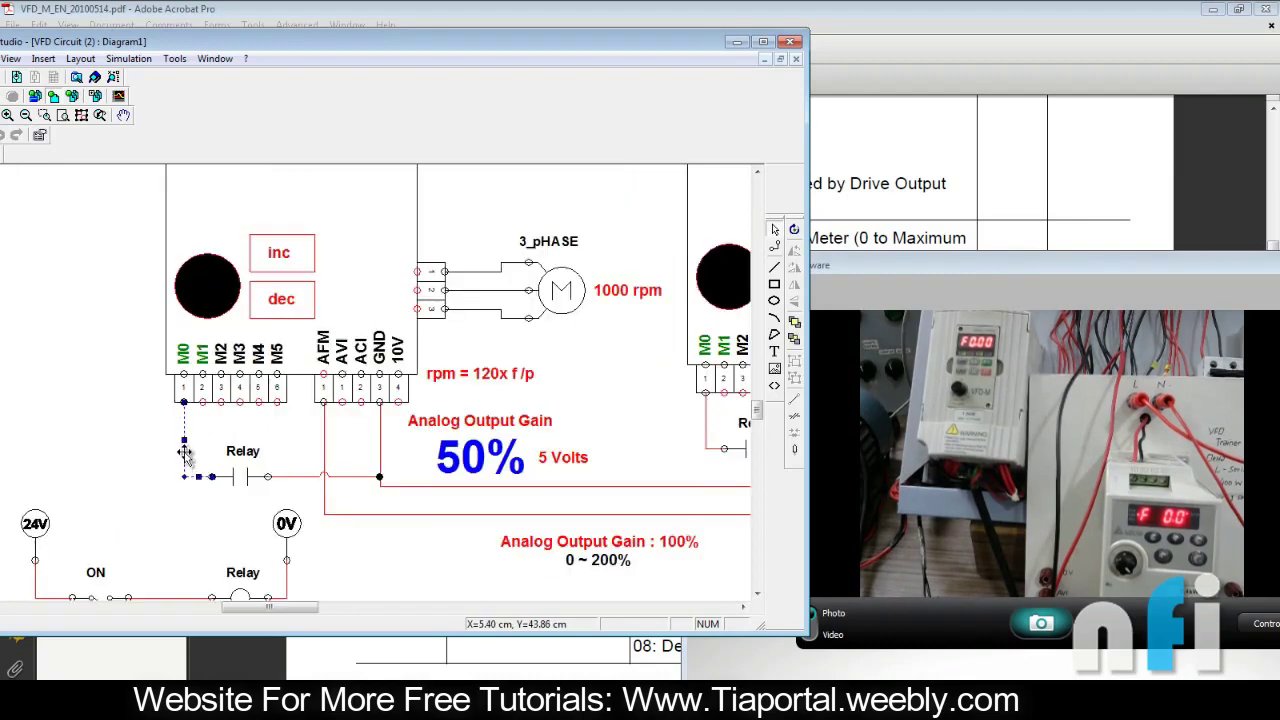
scroll(190, 565, up, 1)
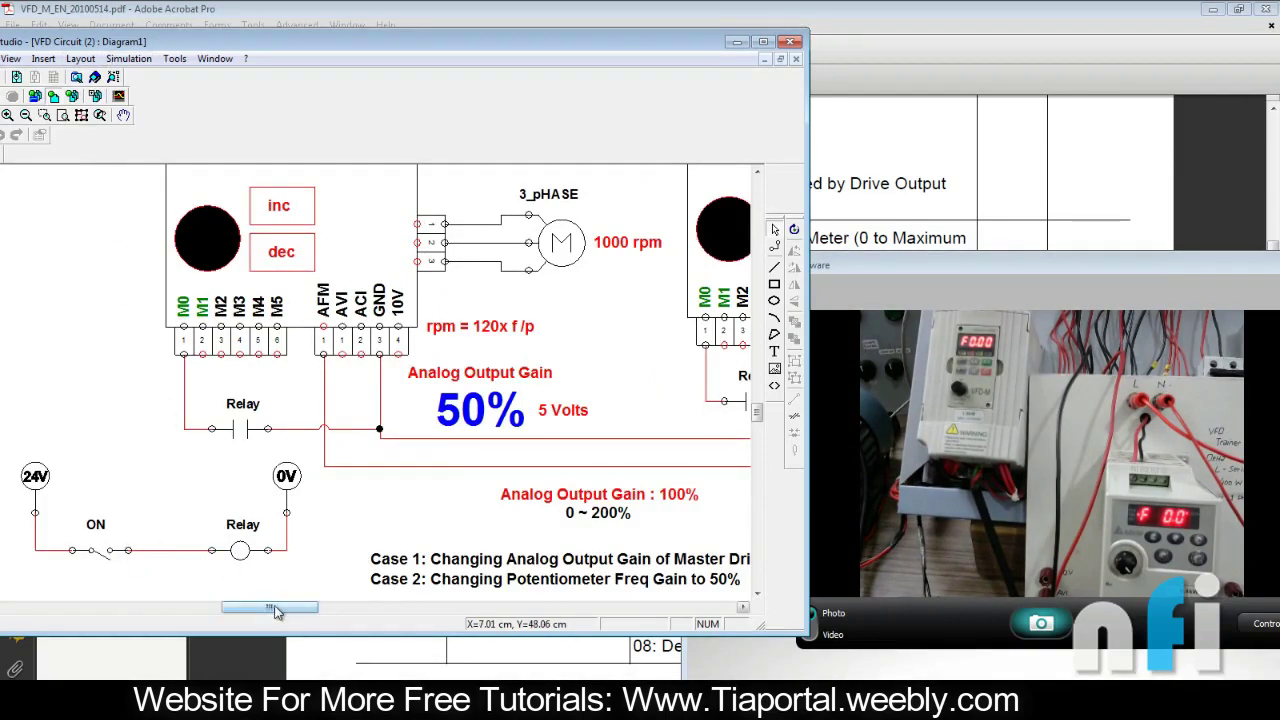
drag(271, 607, 279, 607)
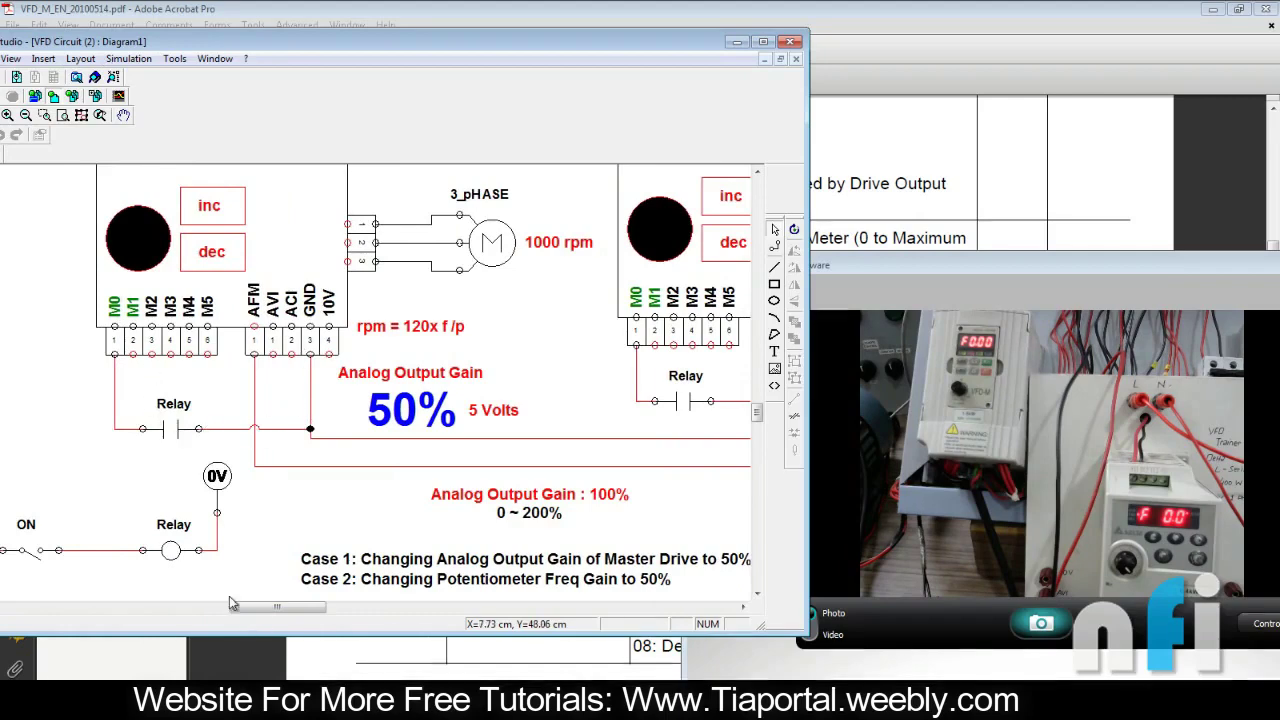
drag(272, 608, 309, 608)
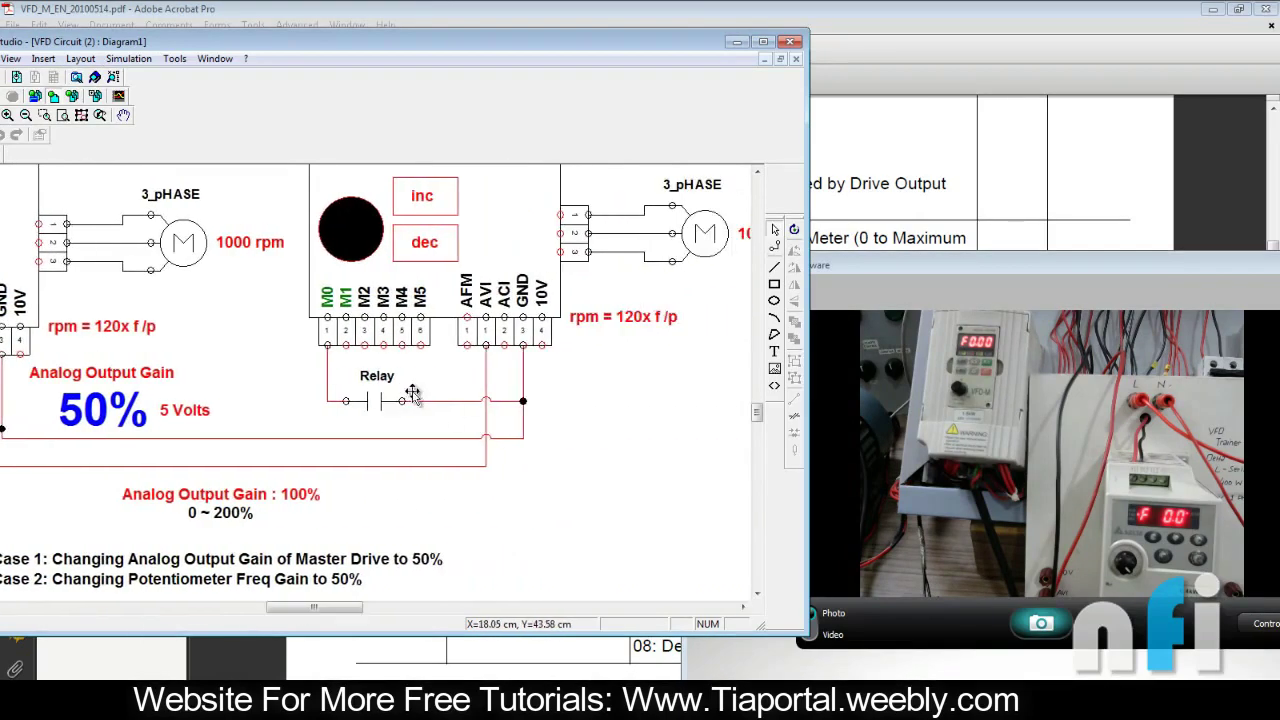
scroll(386, 395, down, 2)
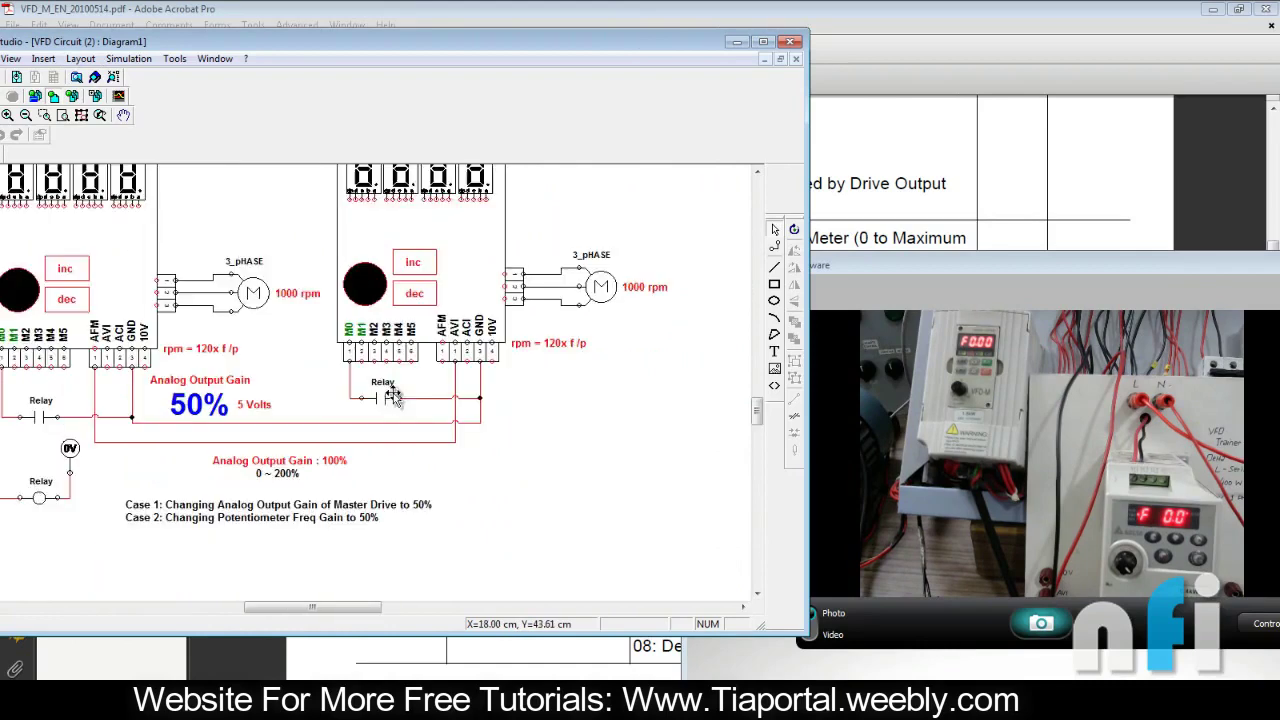
drag(327, 610, 298, 615)
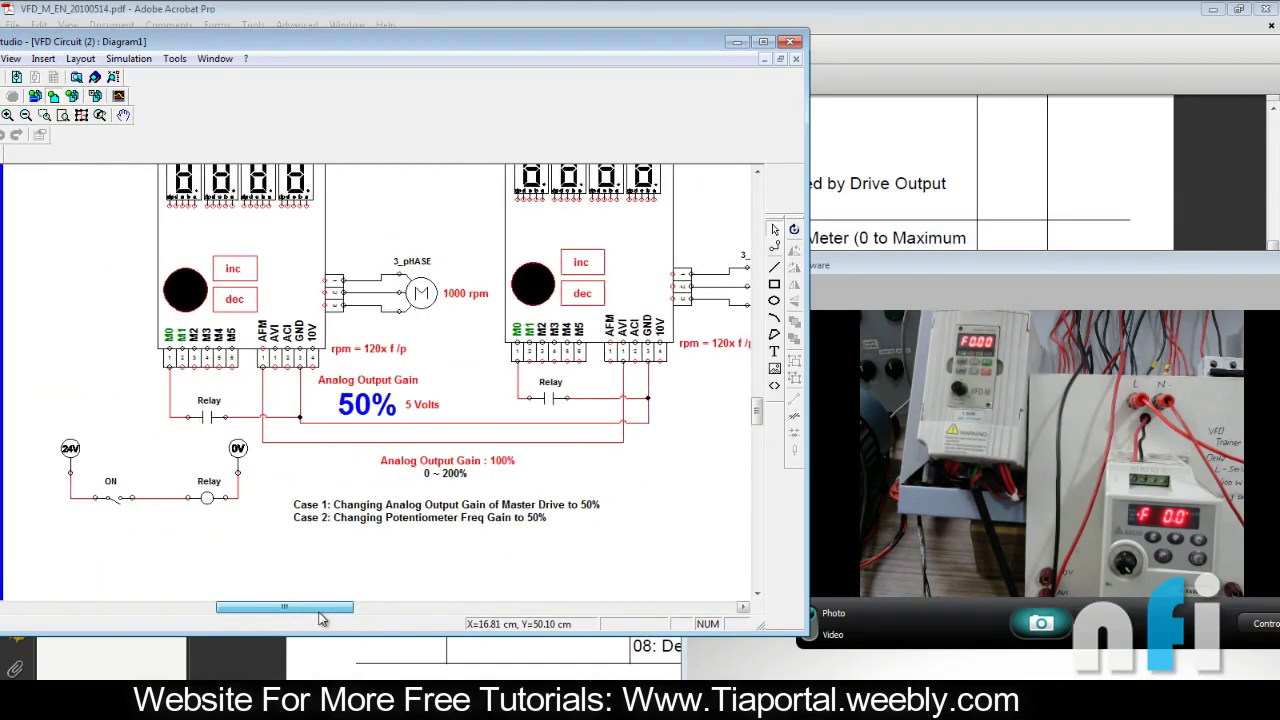
scroll(422, 570, up, 1)
scroll(424, 568, down, 1)
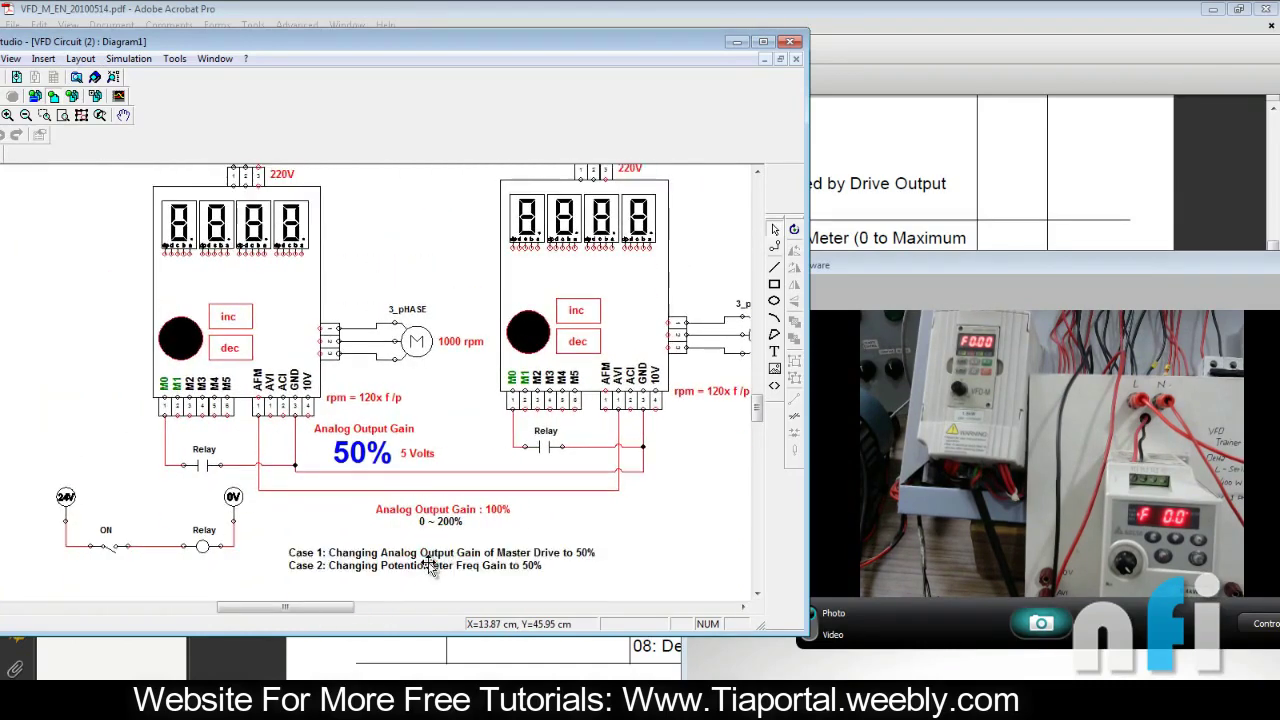
scroll(535, 535, up, 1)
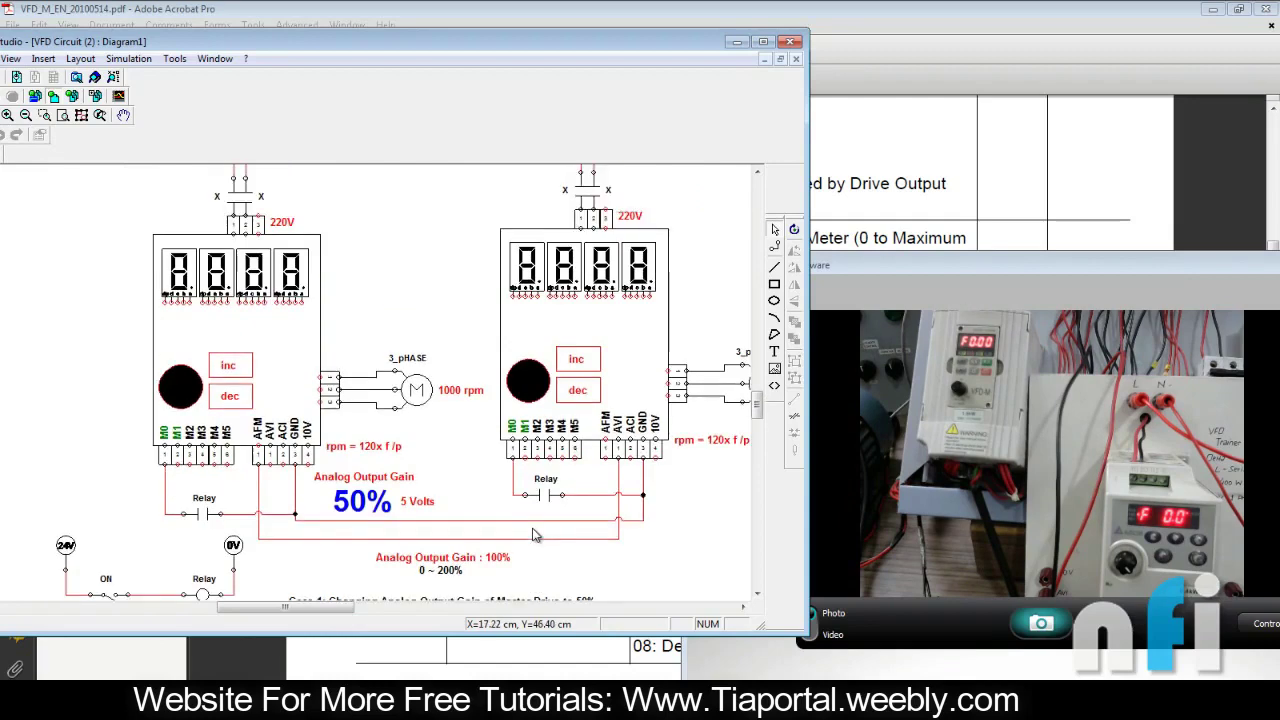
scroll(535, 535, up, 1)
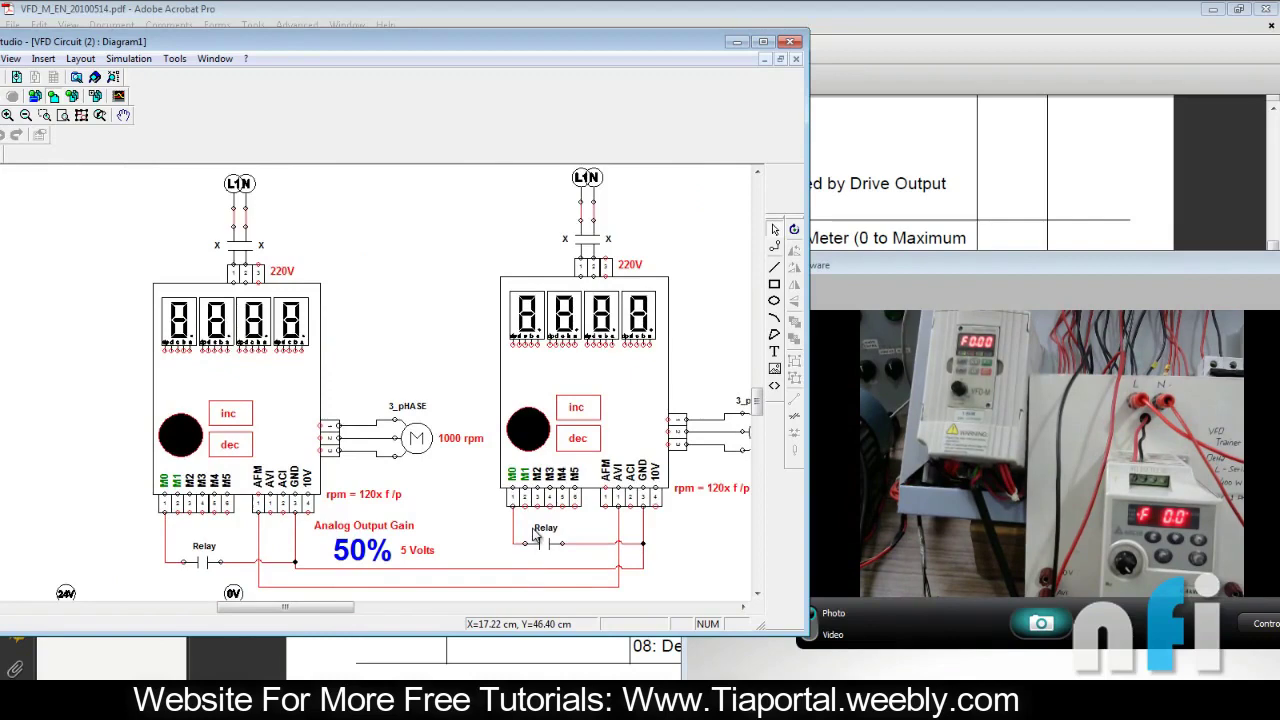
- Switch to the WPLSoft ladder program and select its top-left cell
key(alt+Tab)
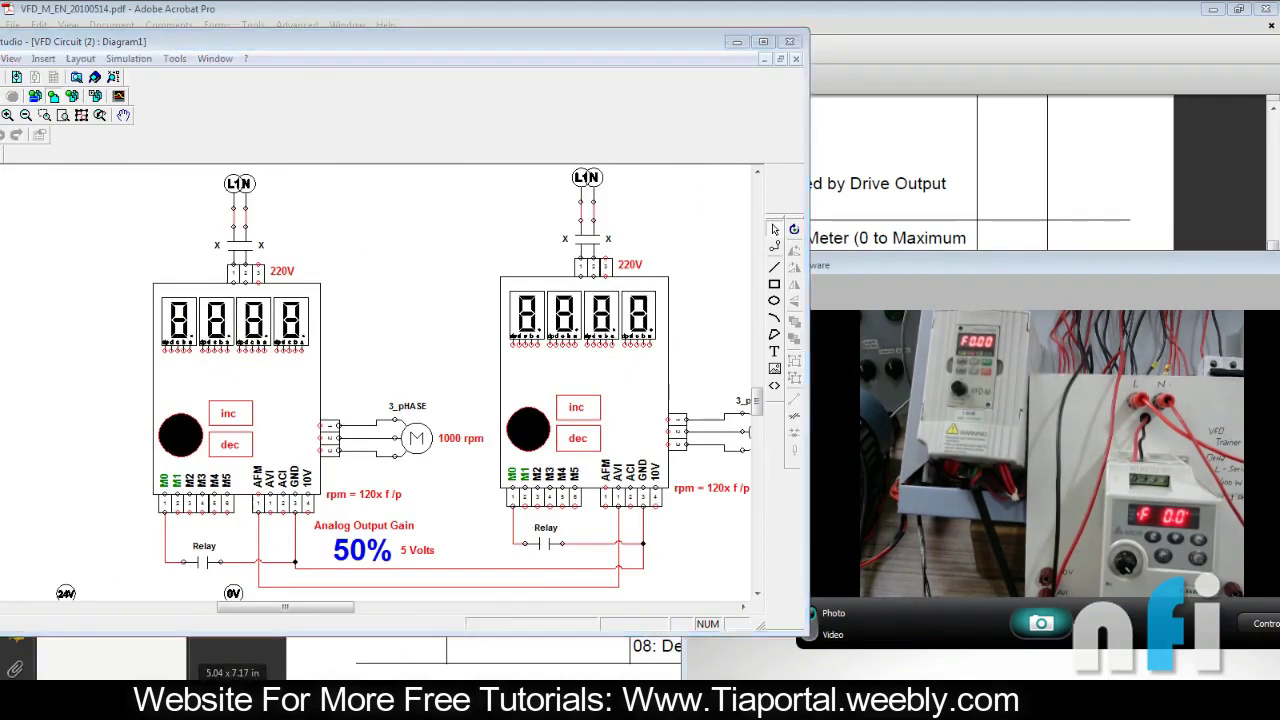
click(98, 177)
click(106, 192)
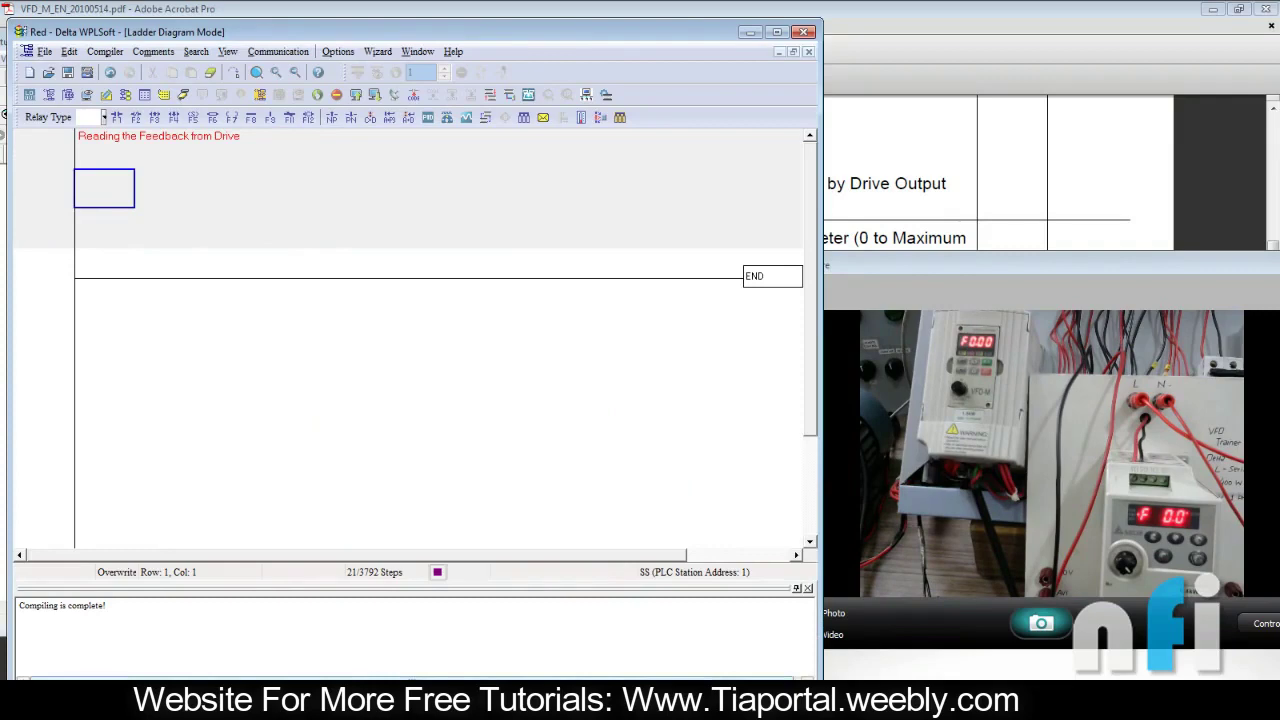
- Minimise the VFD circuit diagram and bring the WPLSoft ladder program to the front
key(alt+Tab)
key(alt+Tab)
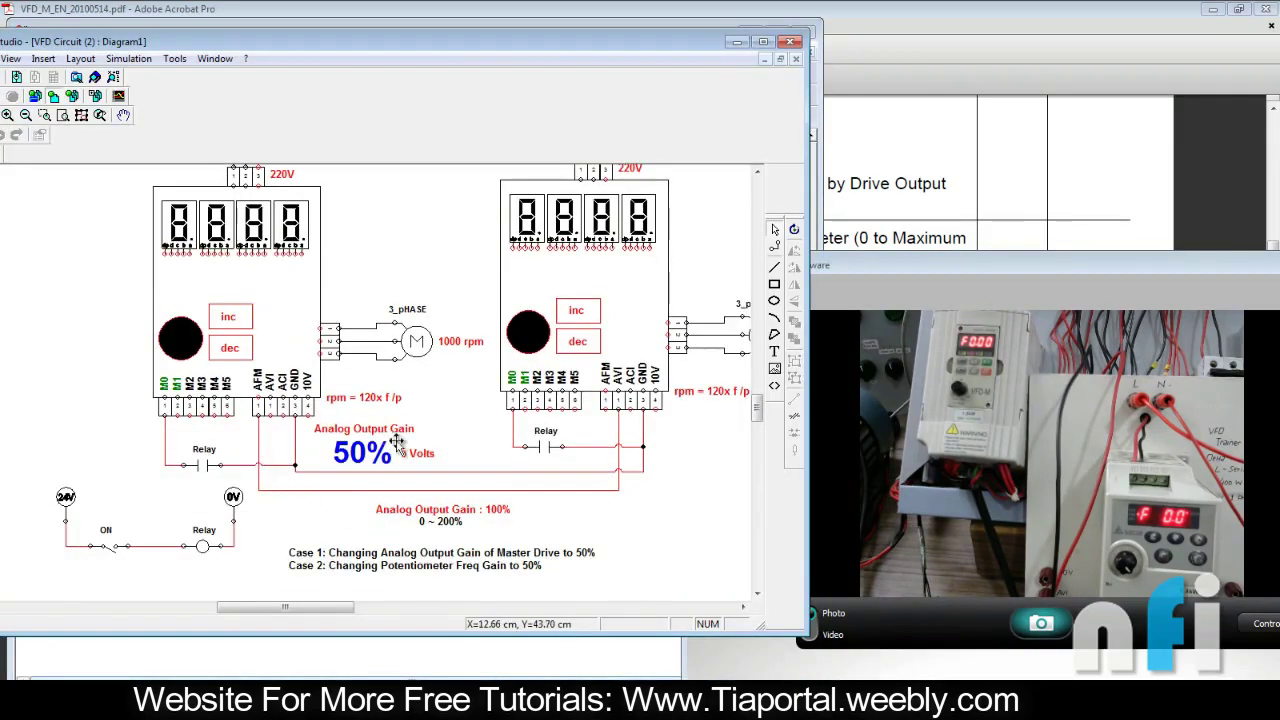
click(737, 42)
click(110, 188)
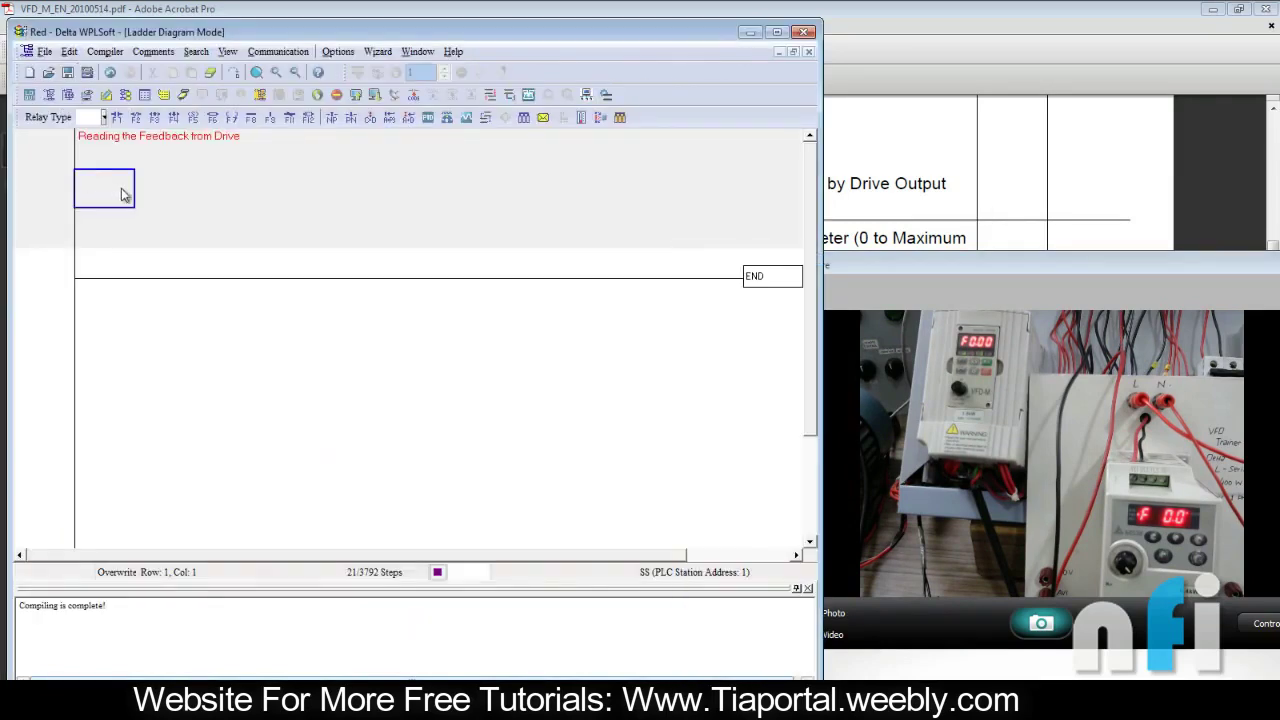
- In the DVP04AD module setup, add a TO writing #1 Input Mode Setting on condition M1000
click(522, 118)
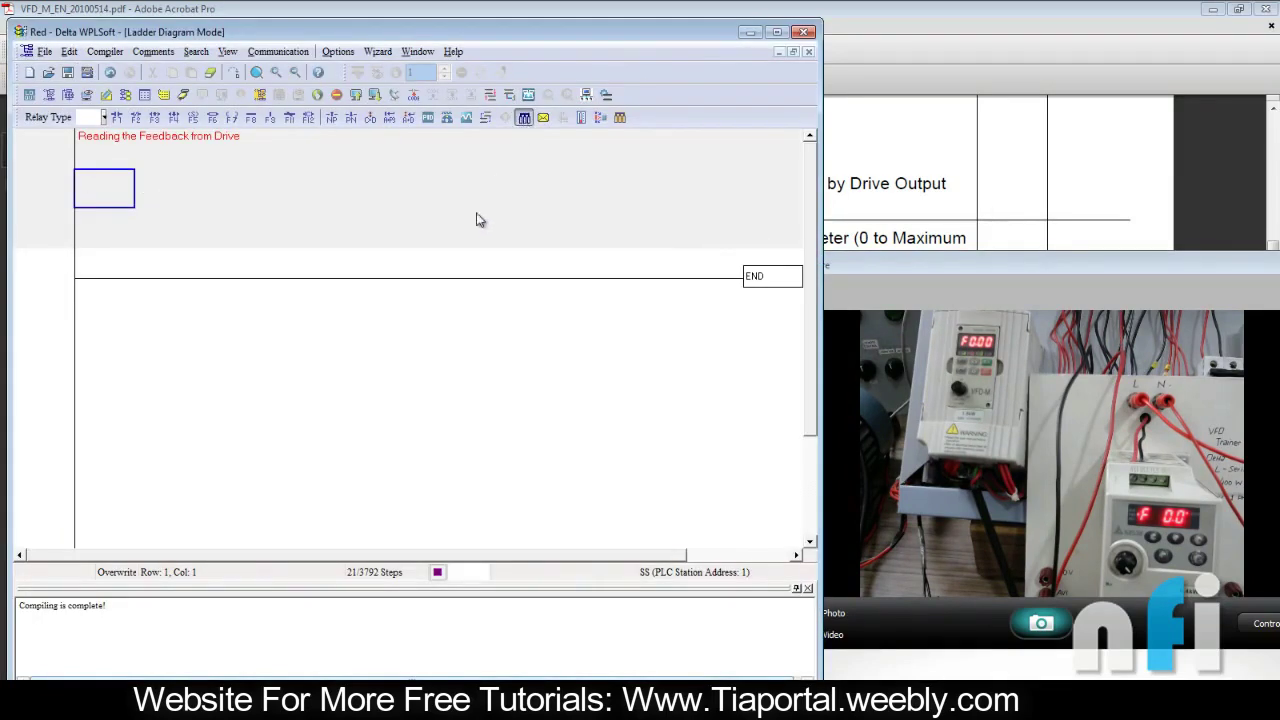
click(467, 276)
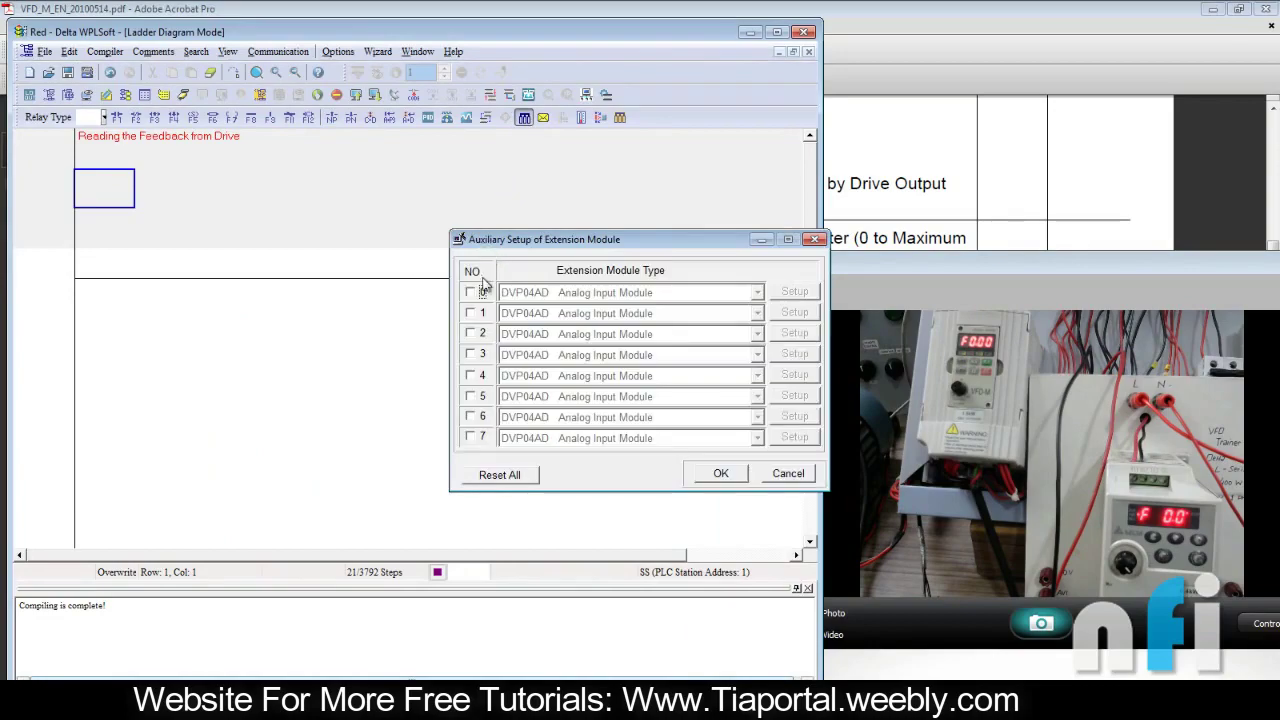
click(470, 292)
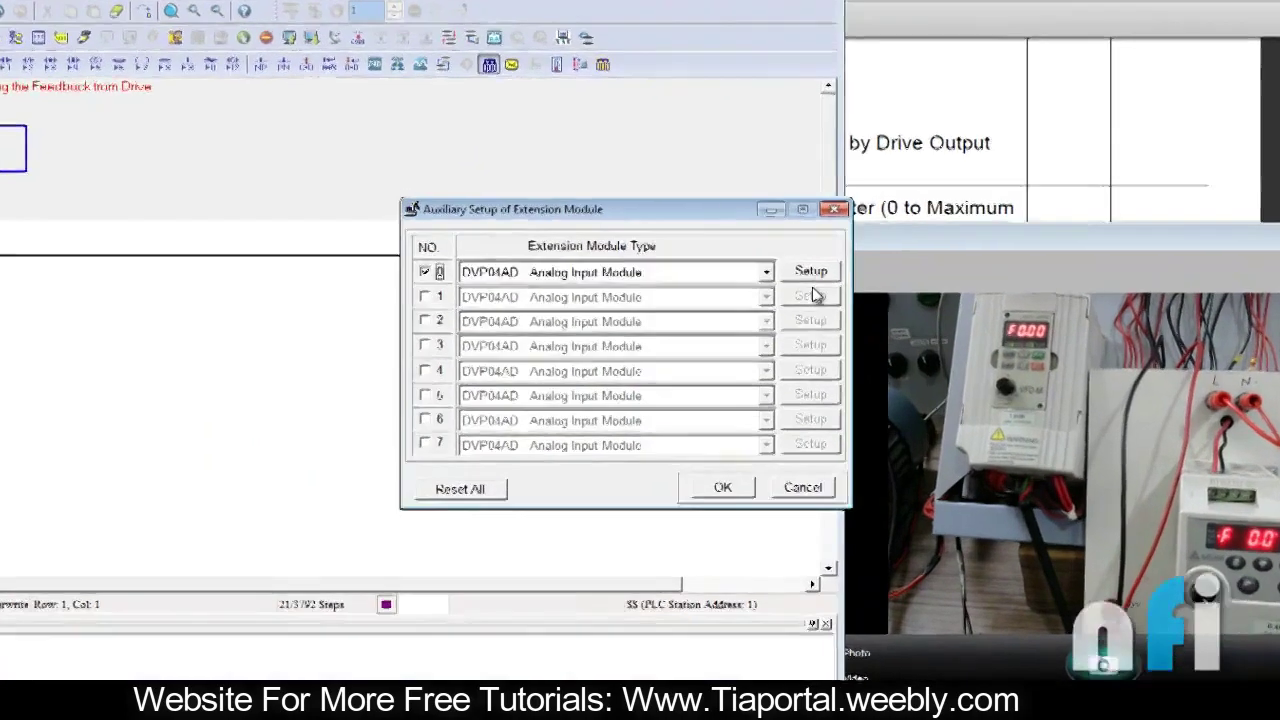
click(795, 291)
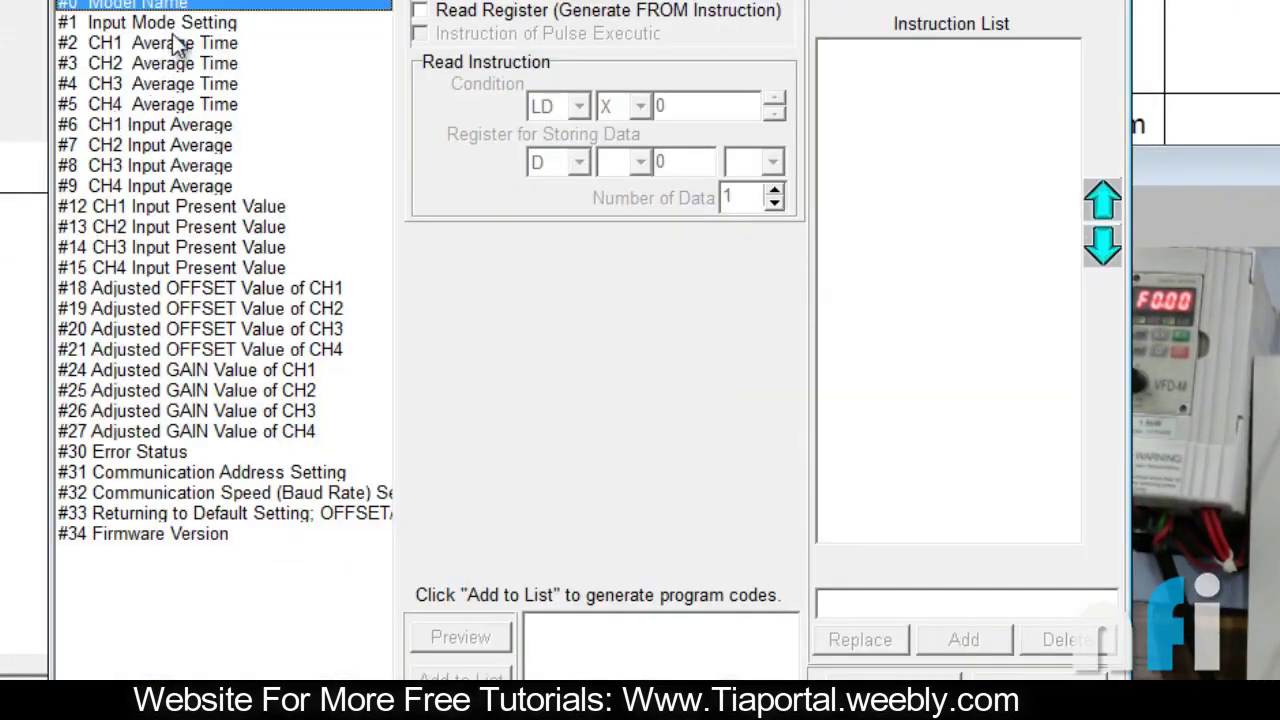
click(176, 24)
click(465, 251)
click(545, 335)
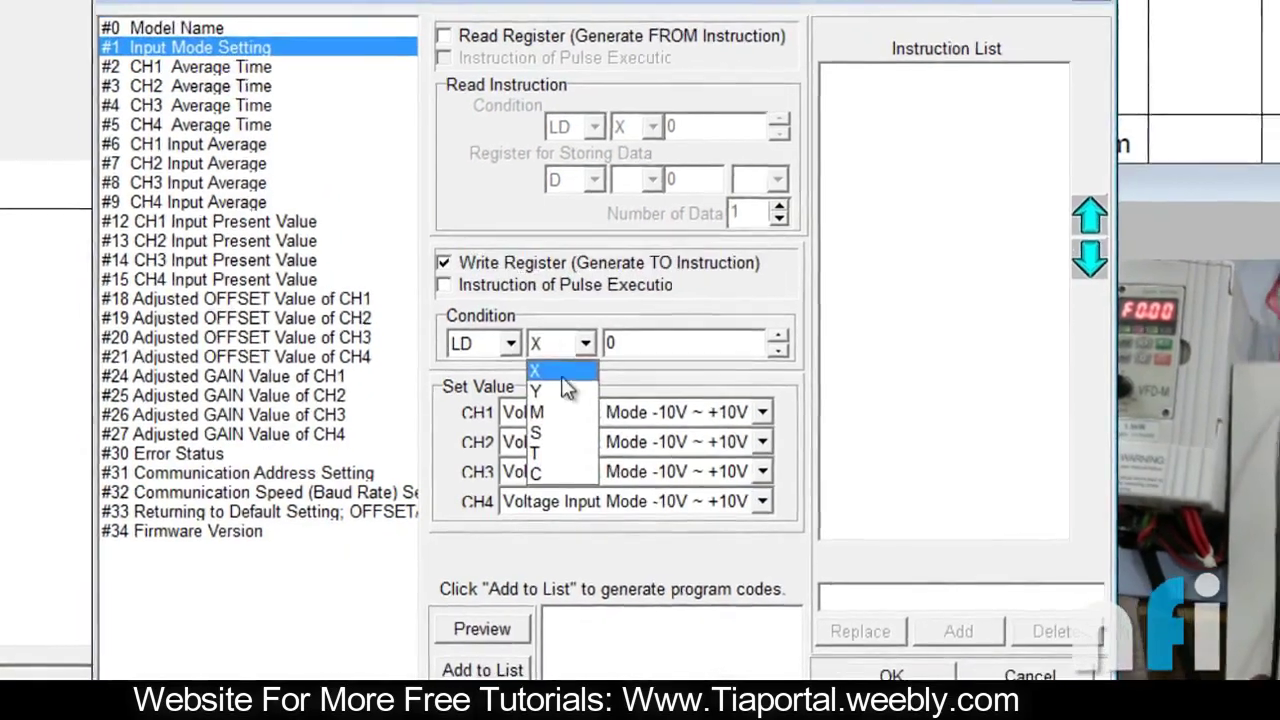
click(525, 368)
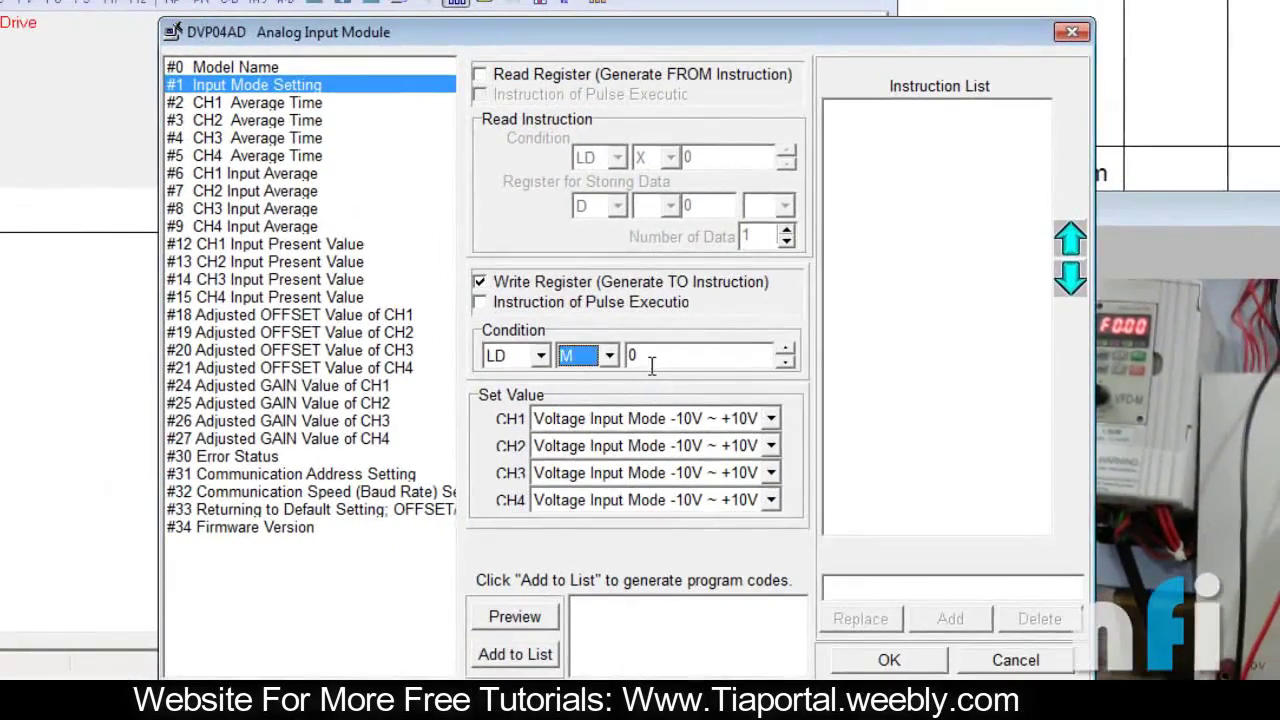
double_click(651, 356)
text(1000)
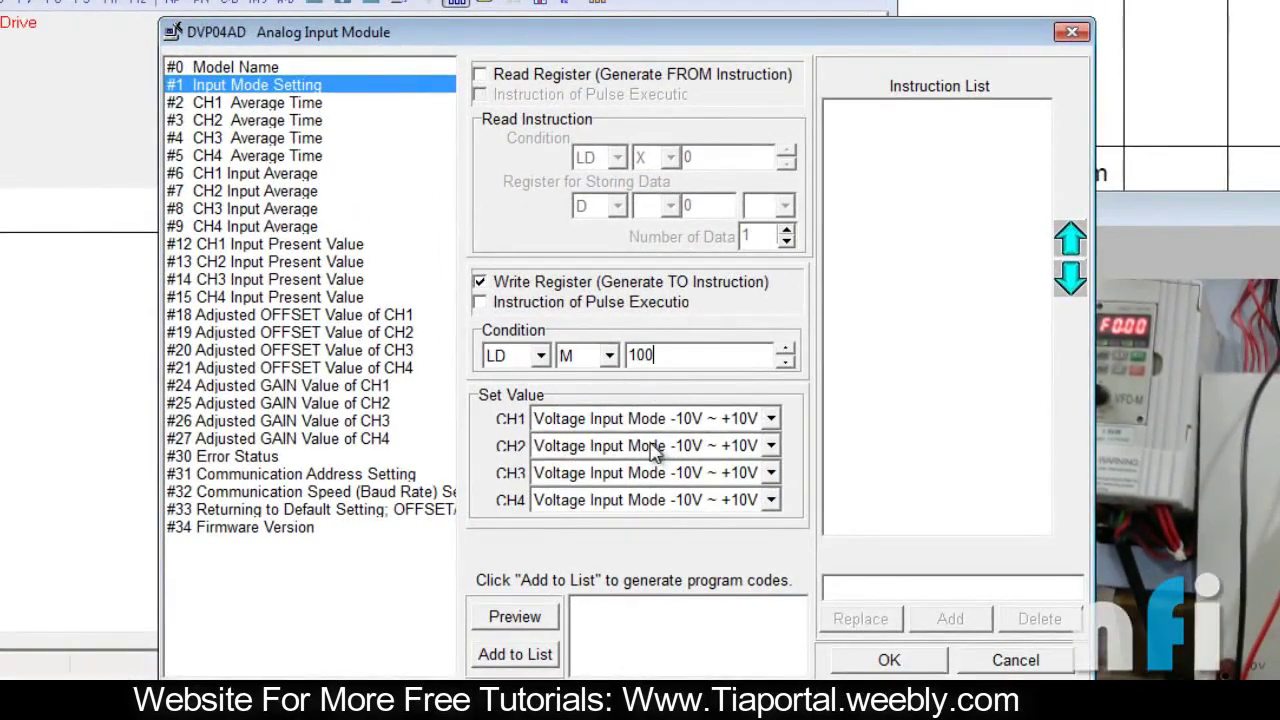
click(505, 654)
- Add a FROM reading #13 CH2 Input Present Value into D0 on M1000 and insert the rungs
click(300, 262)
click(533, 76)
click(668, 160)
click(655, 217)
double_click(690, 158)
text(1000)
click(505, 654)
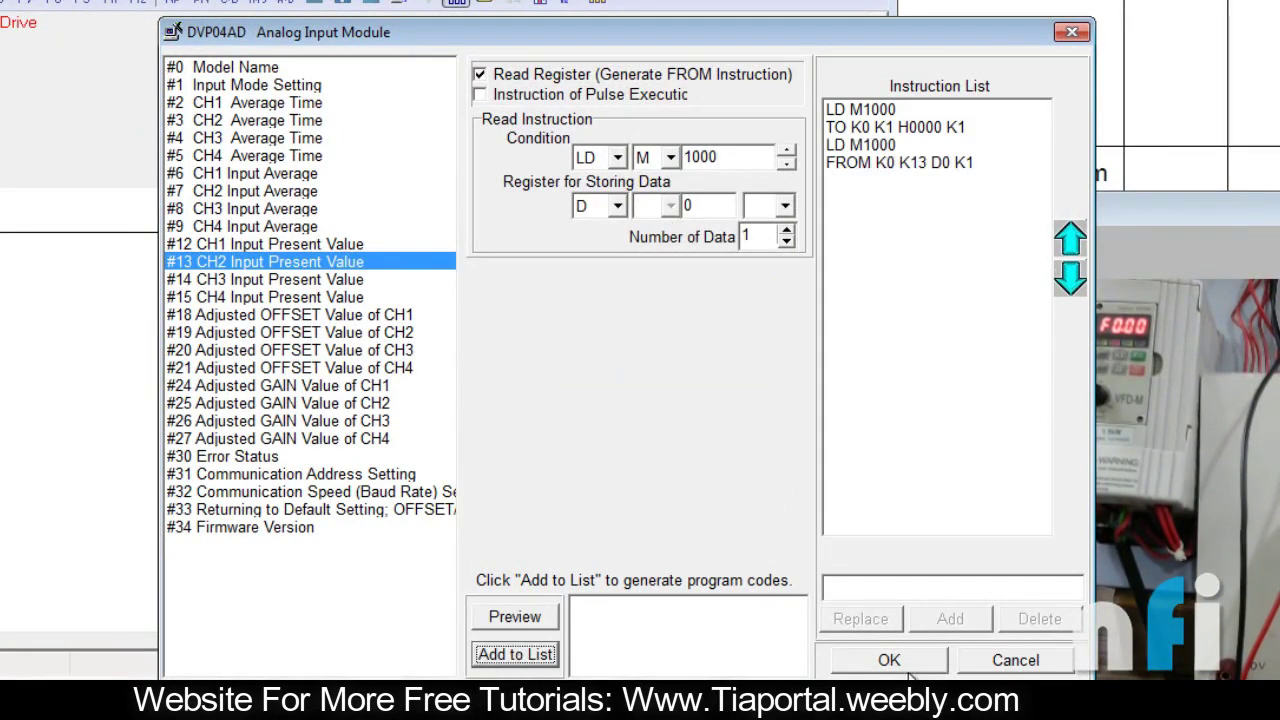
click(889, 660)
key(Return)
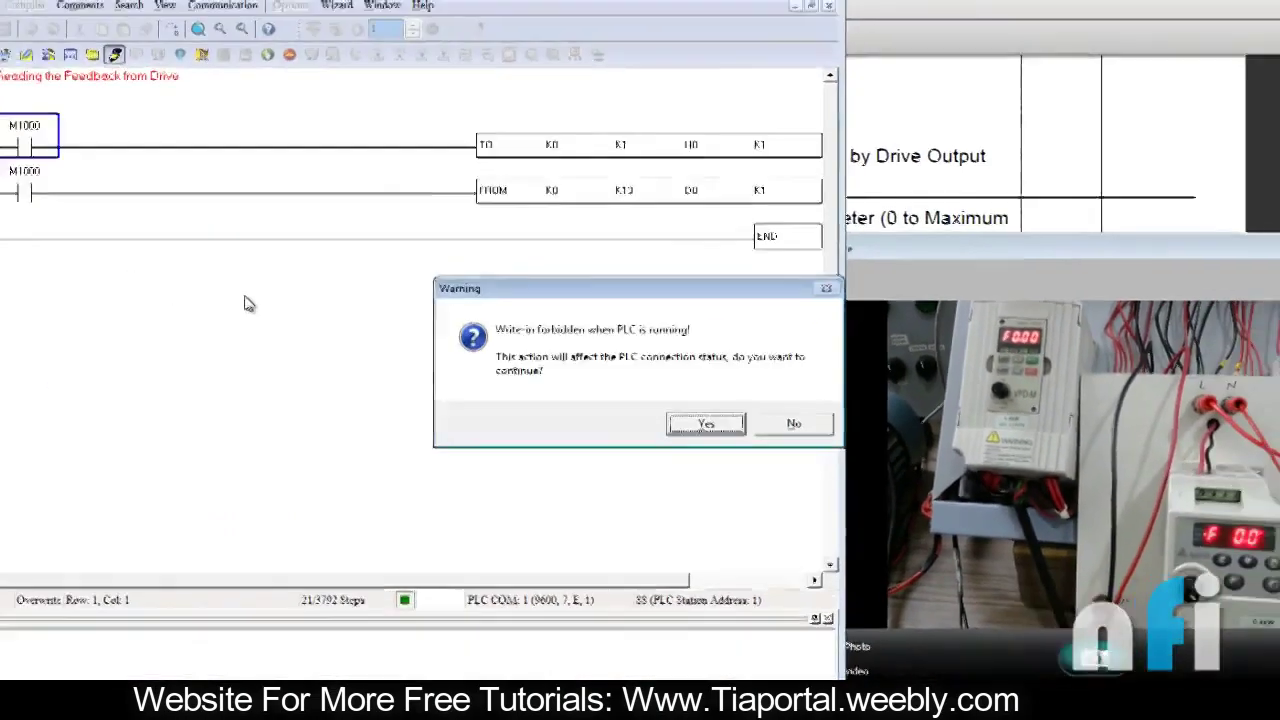
- Download the program to the PLC, resume RUN, and watch D0 on the FROM instruction read K1782
key(Return)
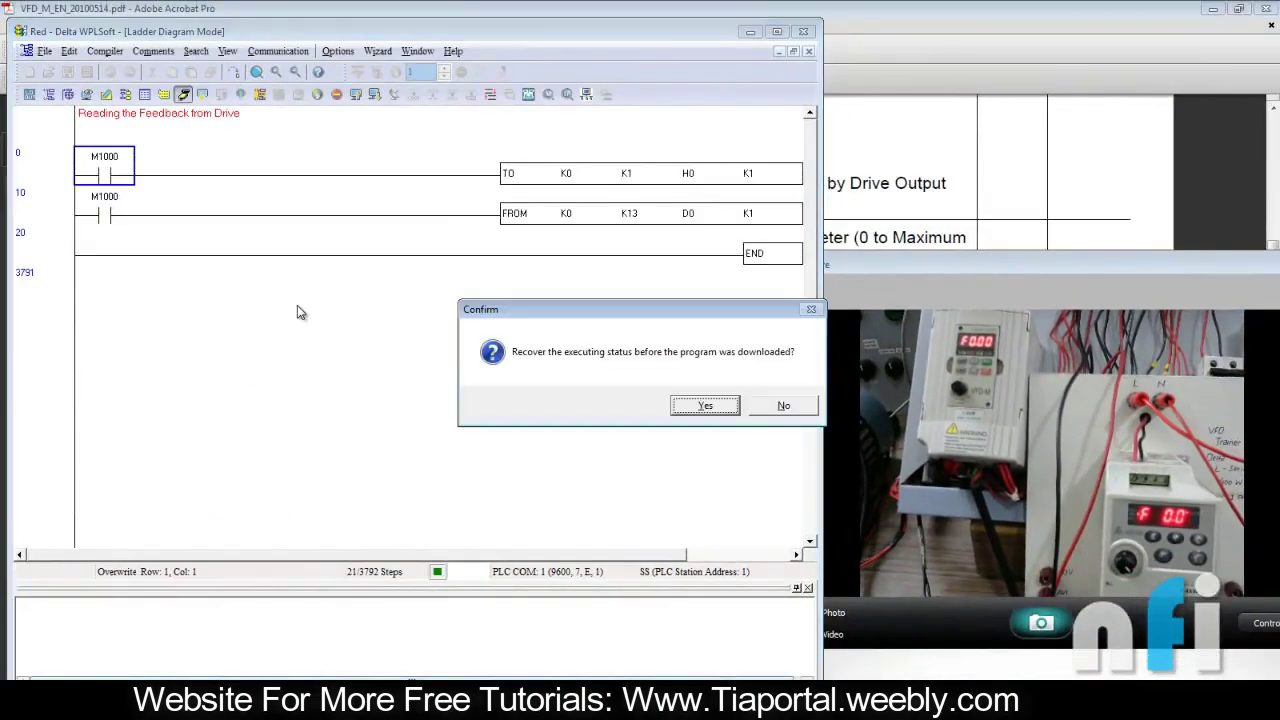
key(Return)
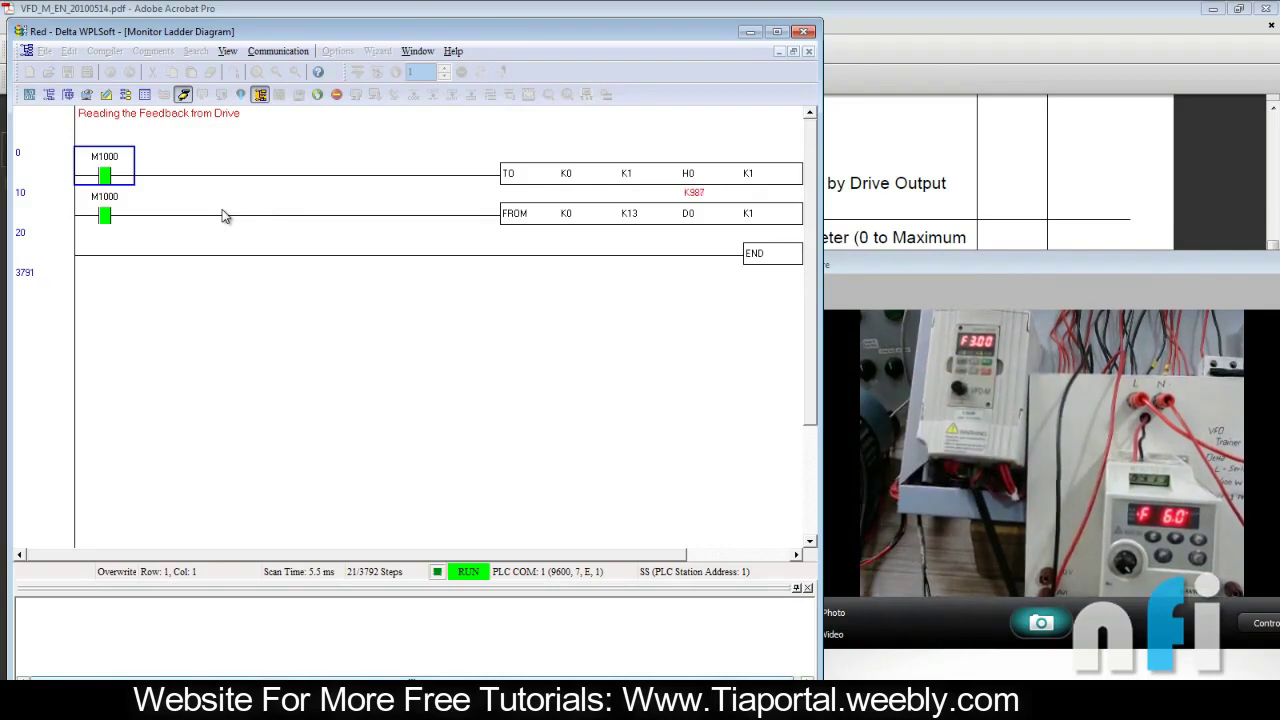
click(681, 215)
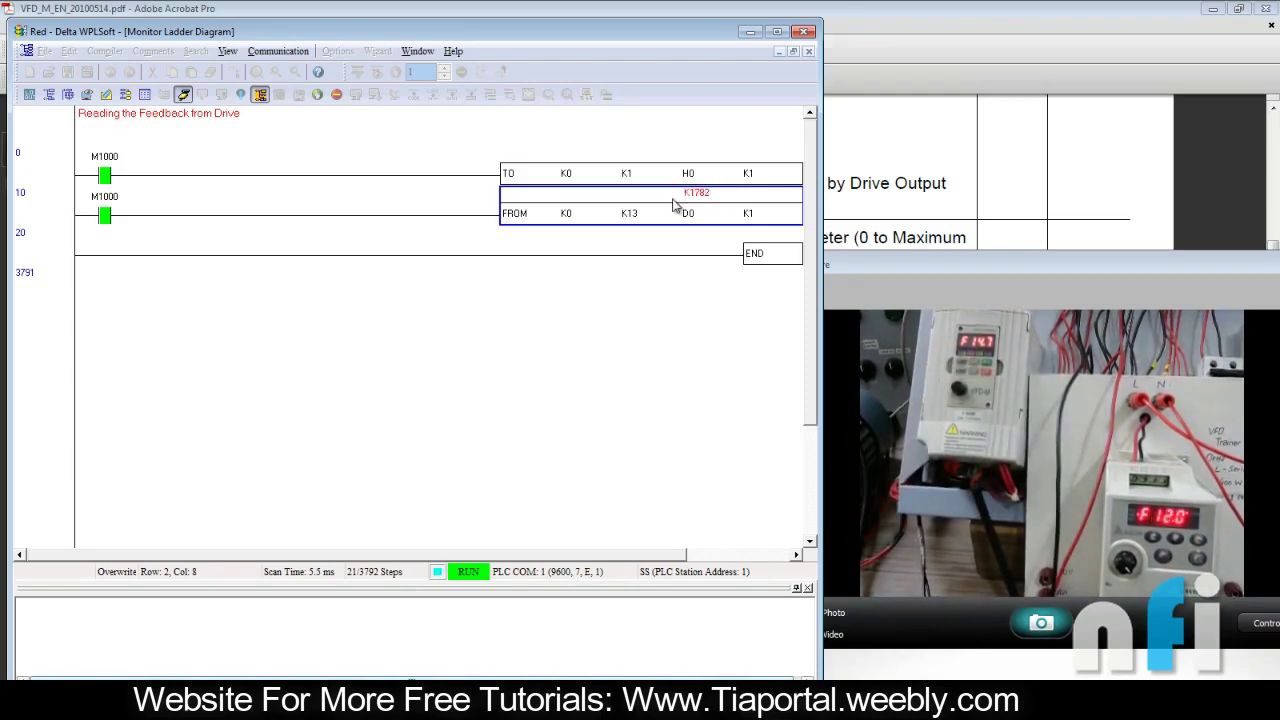
- Insert a blank row and start an 'Input Resolution' comment with lines 0V = 0 bits and 10V= 8000 bits
click(183, 94)
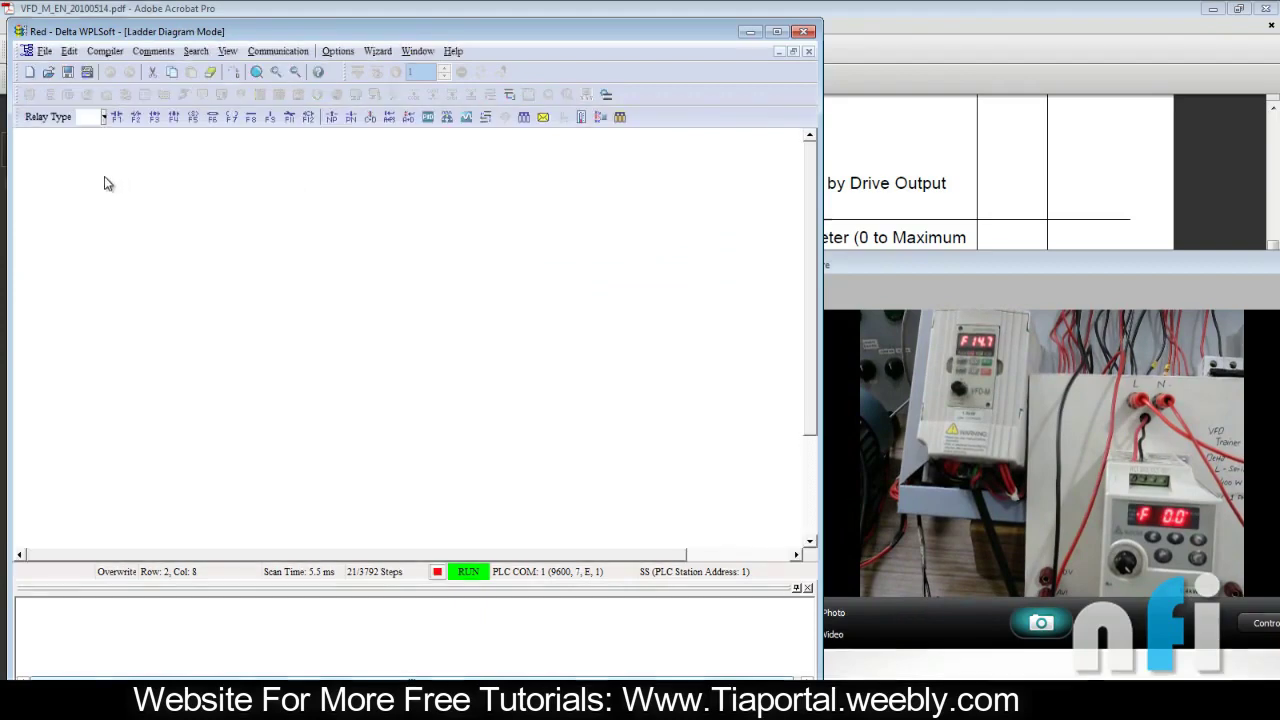
key(shift+Insert)
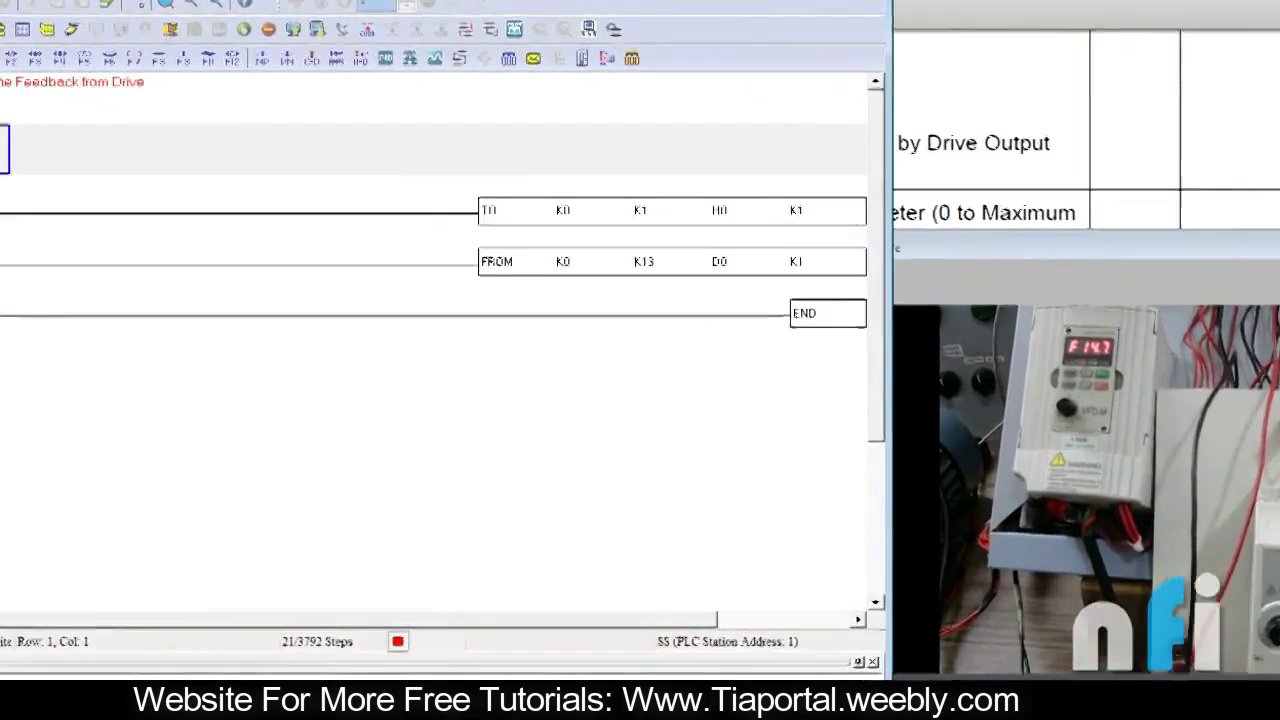
double_click(108, 183)
text(In)
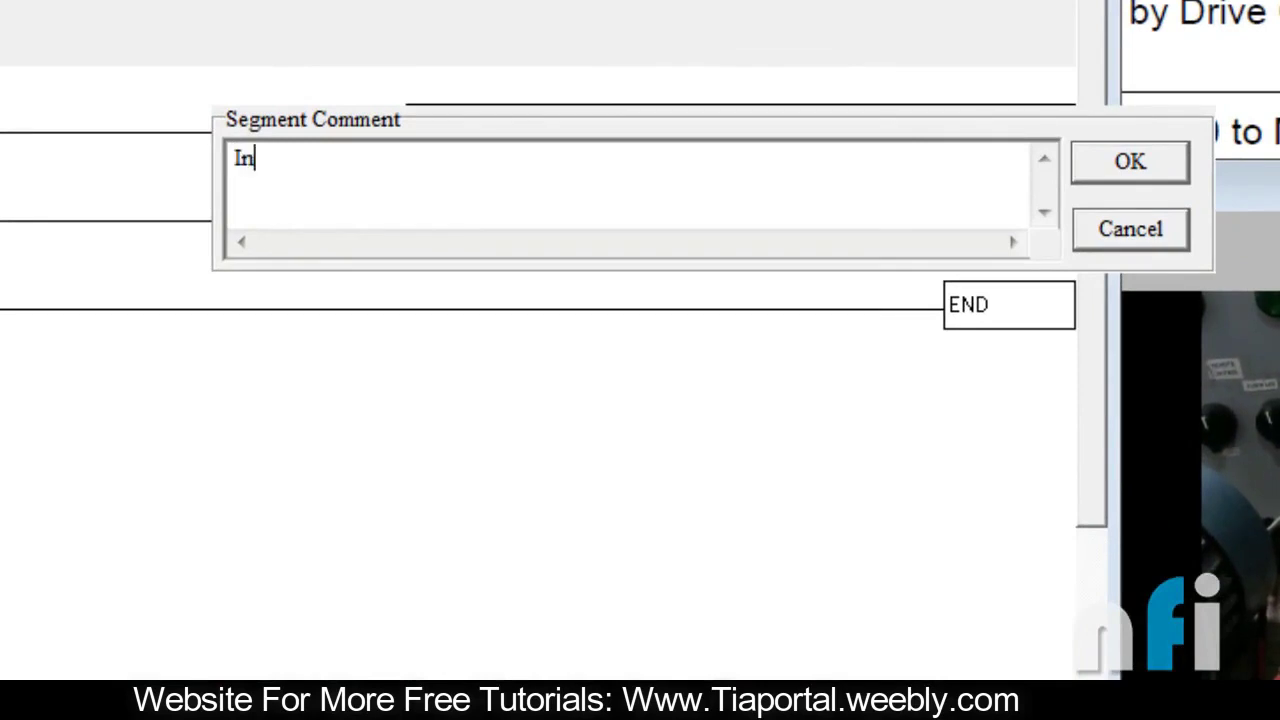
text(put Resolution: )
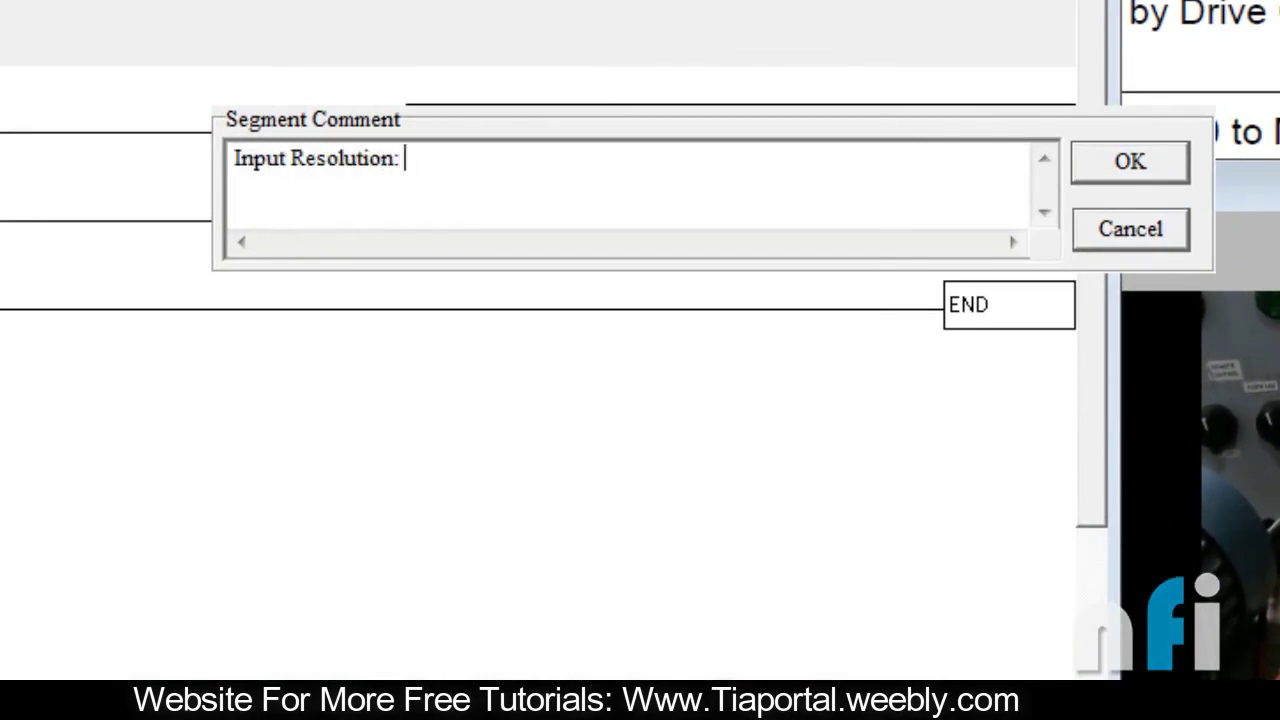
text(0)
text(bits)
key(Return)
key(BackSpace)
key(Left)
key(Left)
key(Left)
key(Left)
key(Left)
key(Left)
key(Left)
key(Left)
key(Left)
key(Left)
key(Left)
key(Return)
key(End)
key(Return)
text(10)
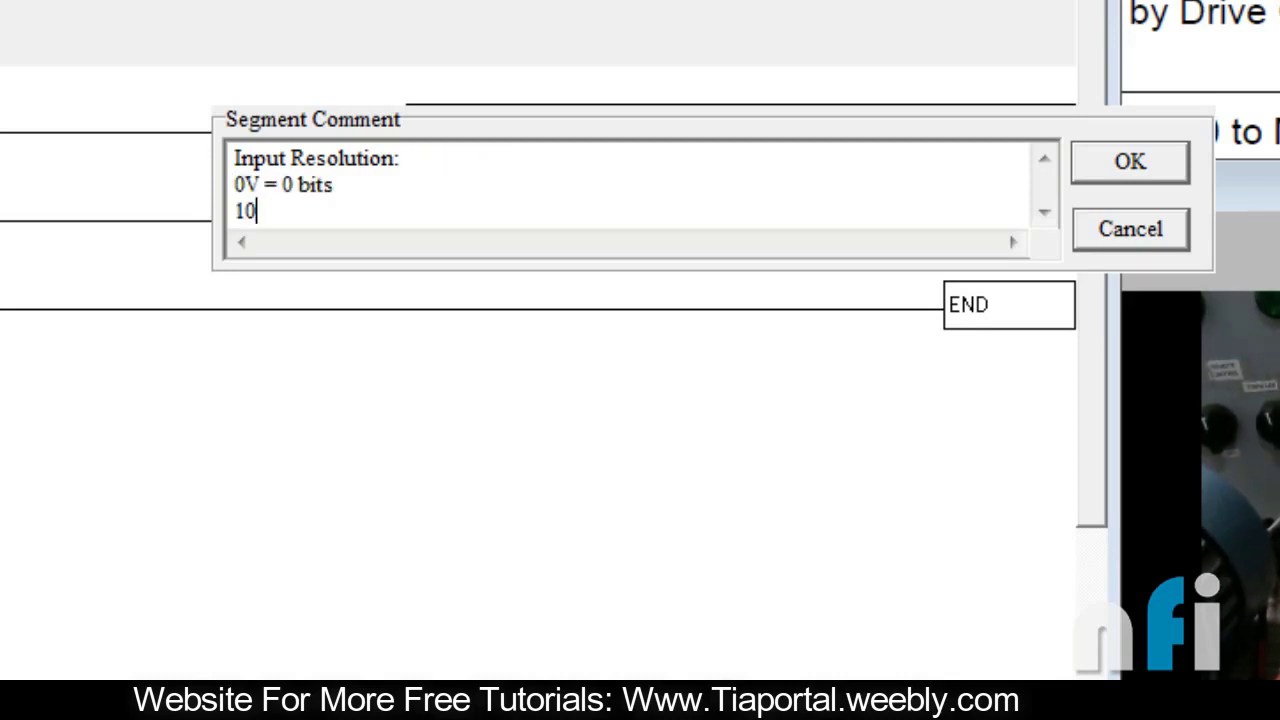
text(V= 8000 bits)
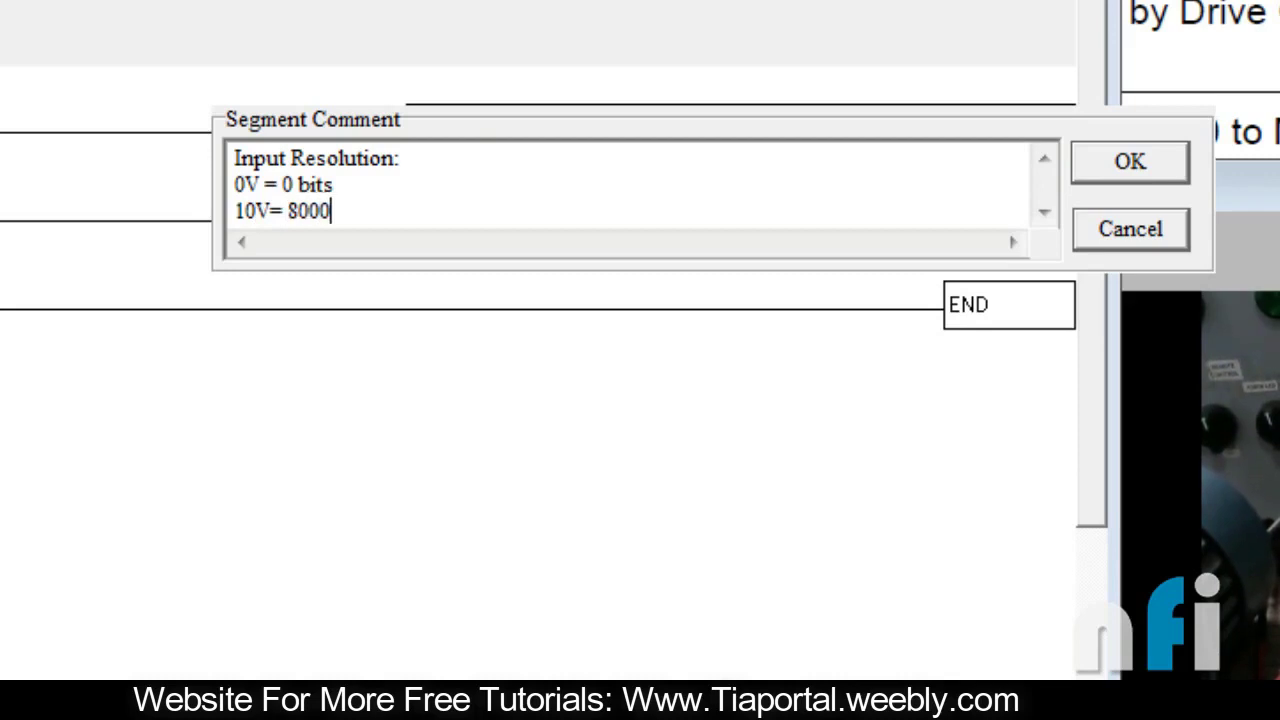
- Prefix the comment lines with '0Hz =' and '50 Hz =' and confirm the comment
click(334, 184)
text(= 0 )
text(hz)
click(371, 211)
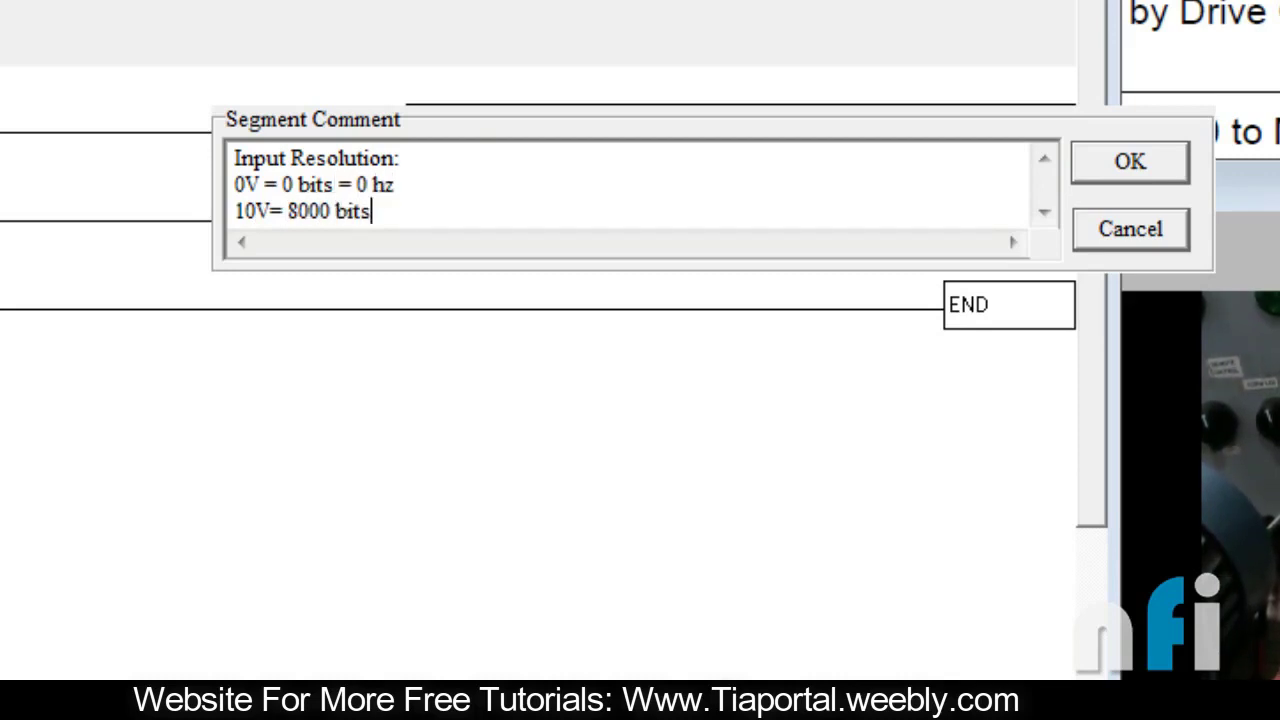
click(354, 184)
key(Delete)
key(Delete)
key(Delete)
key(Delete)
key(Delete)
key(Left)
key(Left)
key(Left)
key(Left)
key(Left)
key(Left)
key(Left)
key(Left)
key(Left)
key(Left)
key(Left)
key(Left)
key(Left)
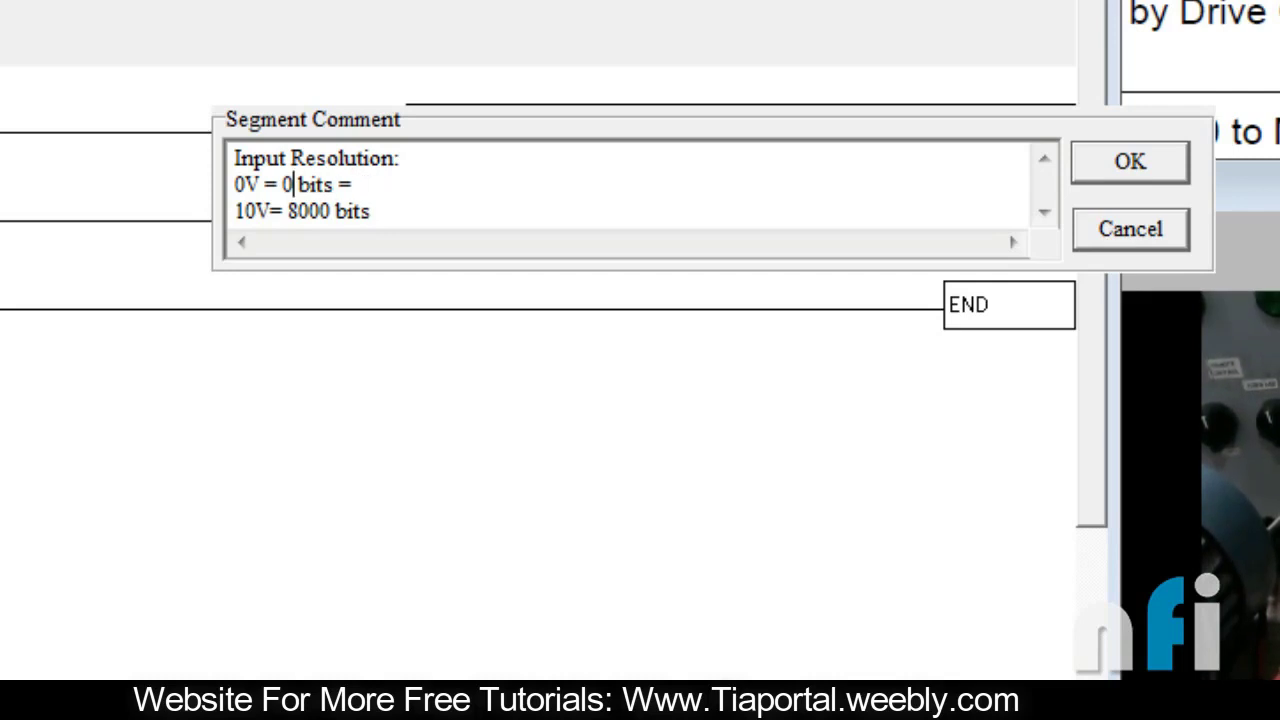
text(0)
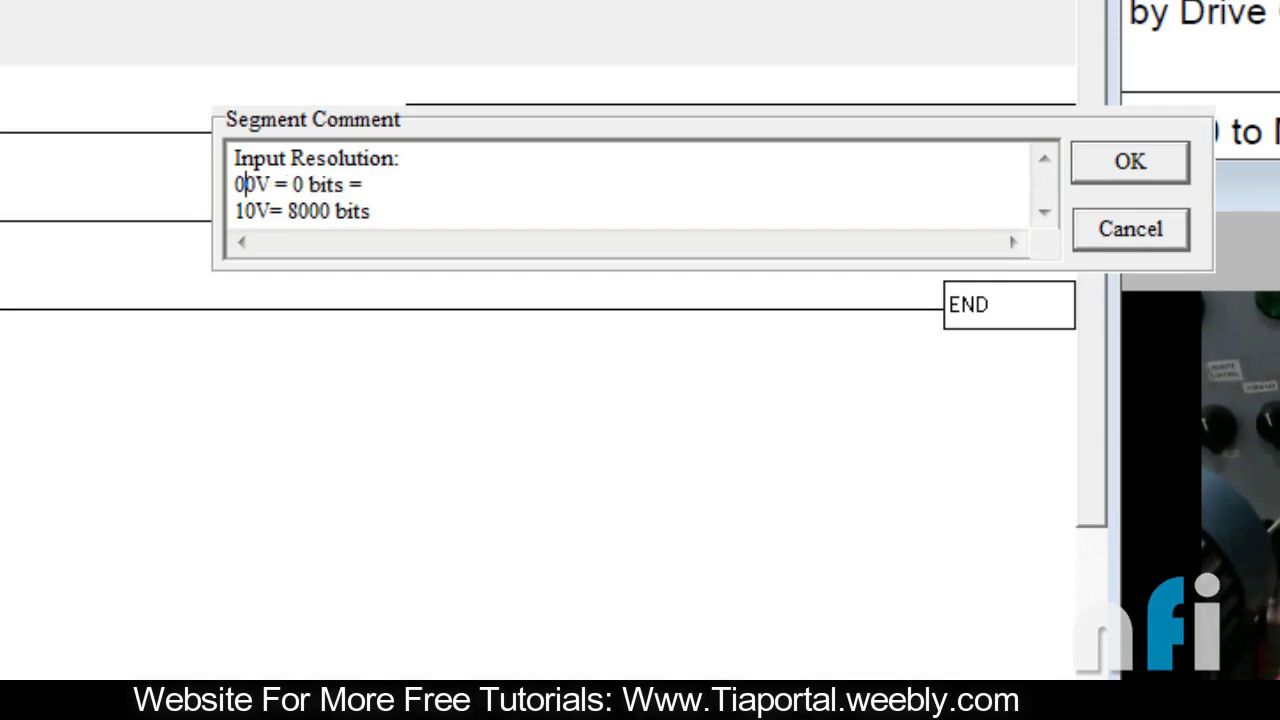
text(Hz =)
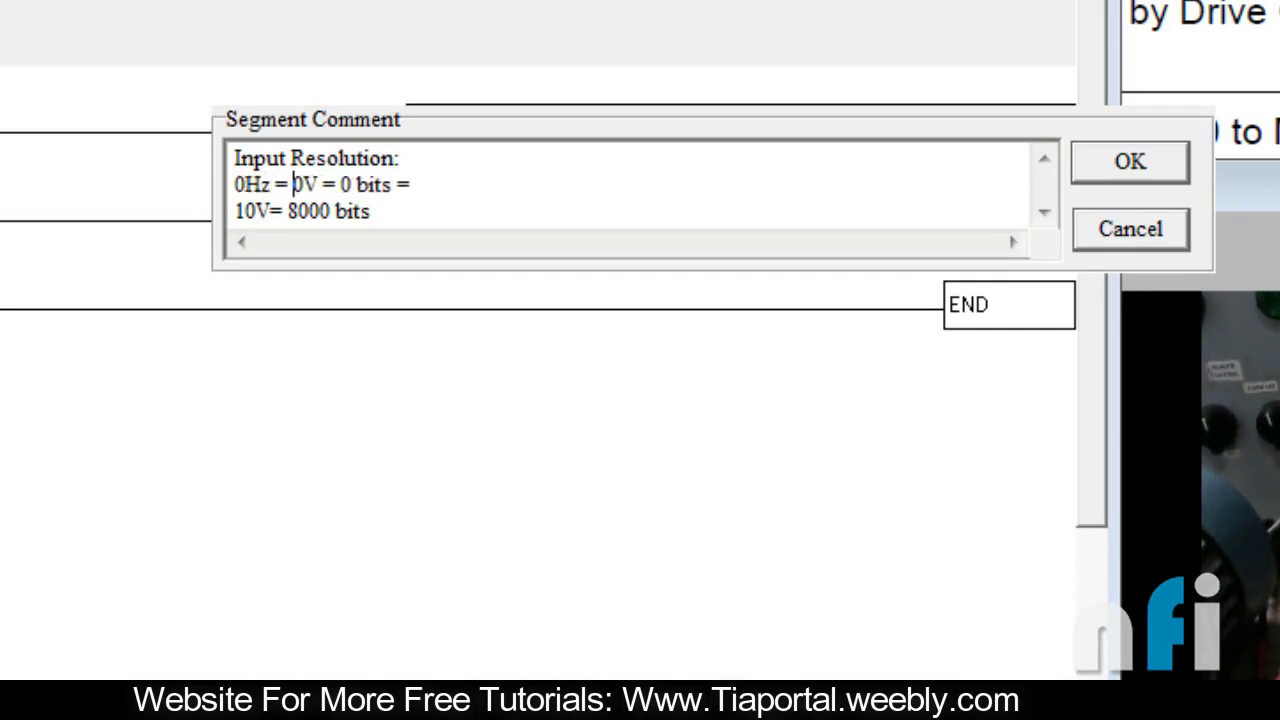
key(Down)
key(Left)
key(Left)
key(Left)
key(Left)
key(Left)
key(Left)
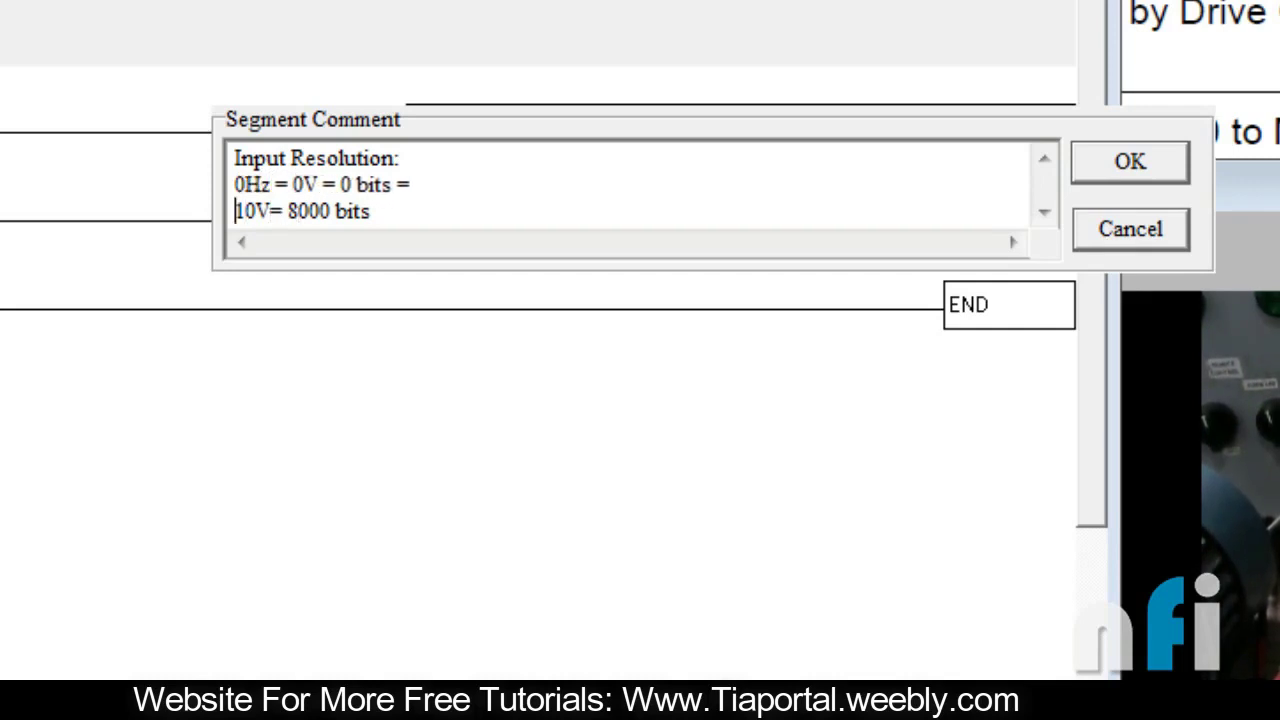
text(50 Hz =)
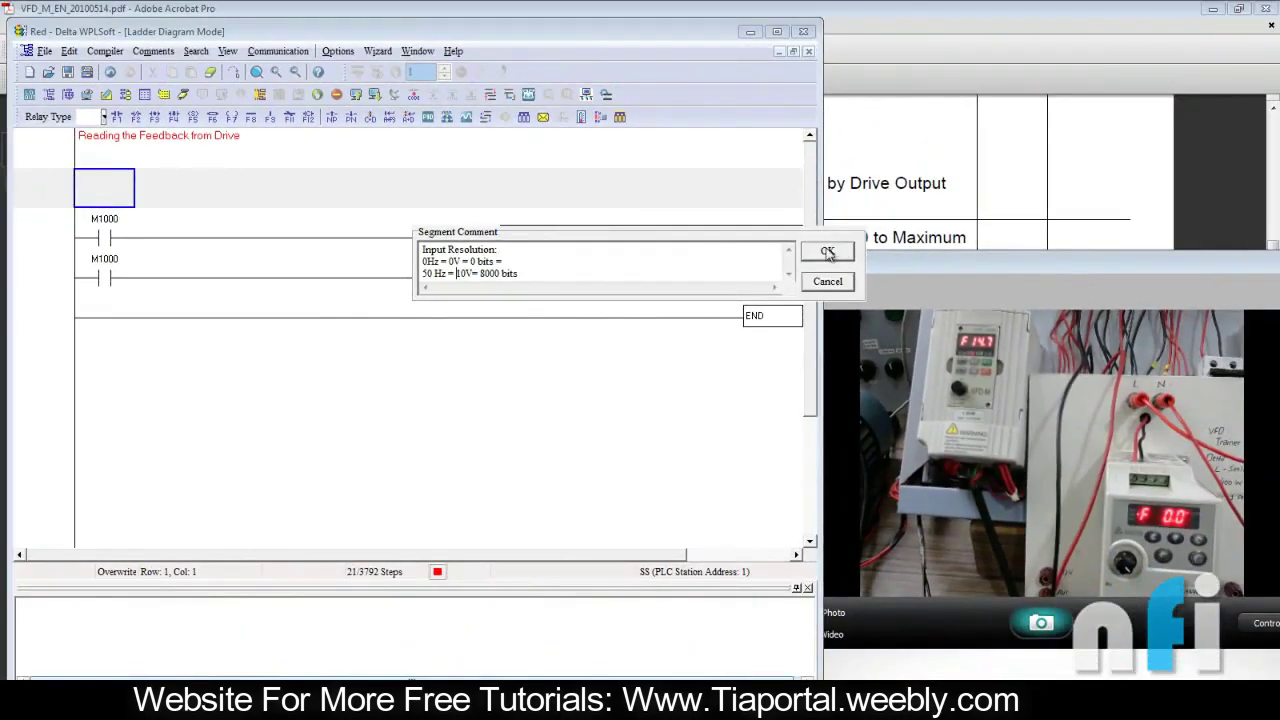
key(Return)
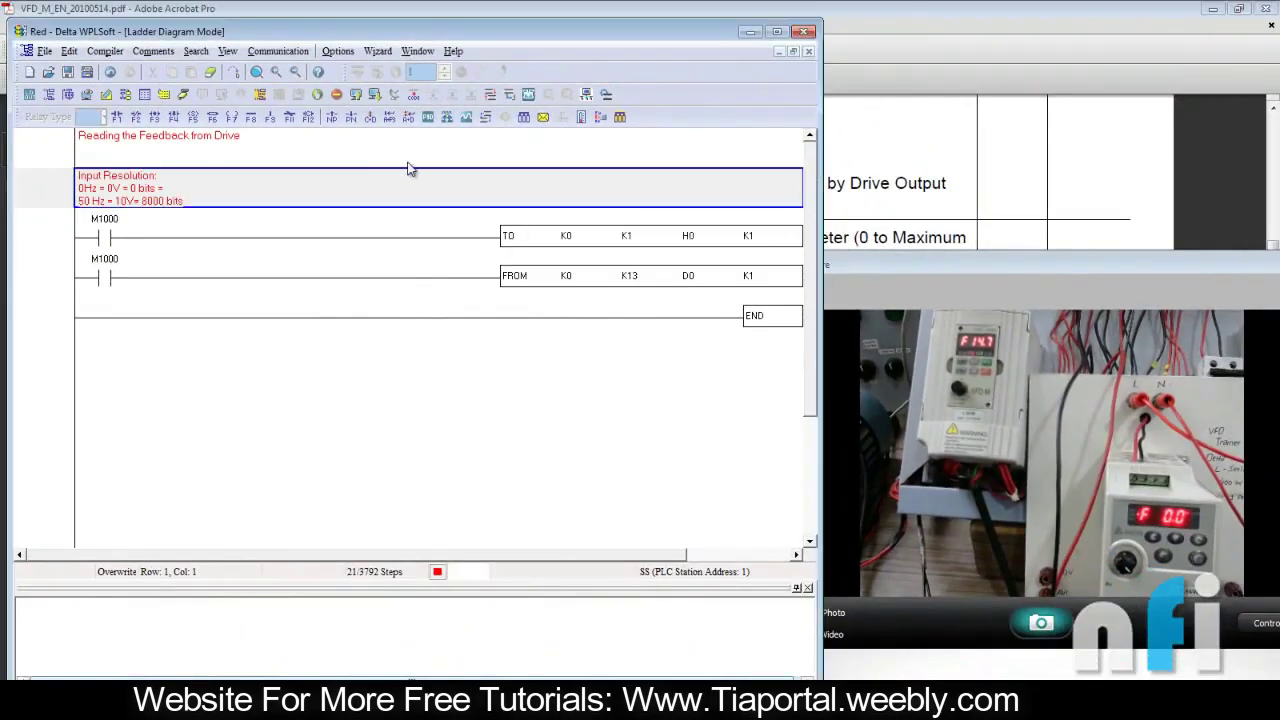
- Compile the commented program, start Ladder Monitor, and watch the FROM feedback value while running
click(184, 94)
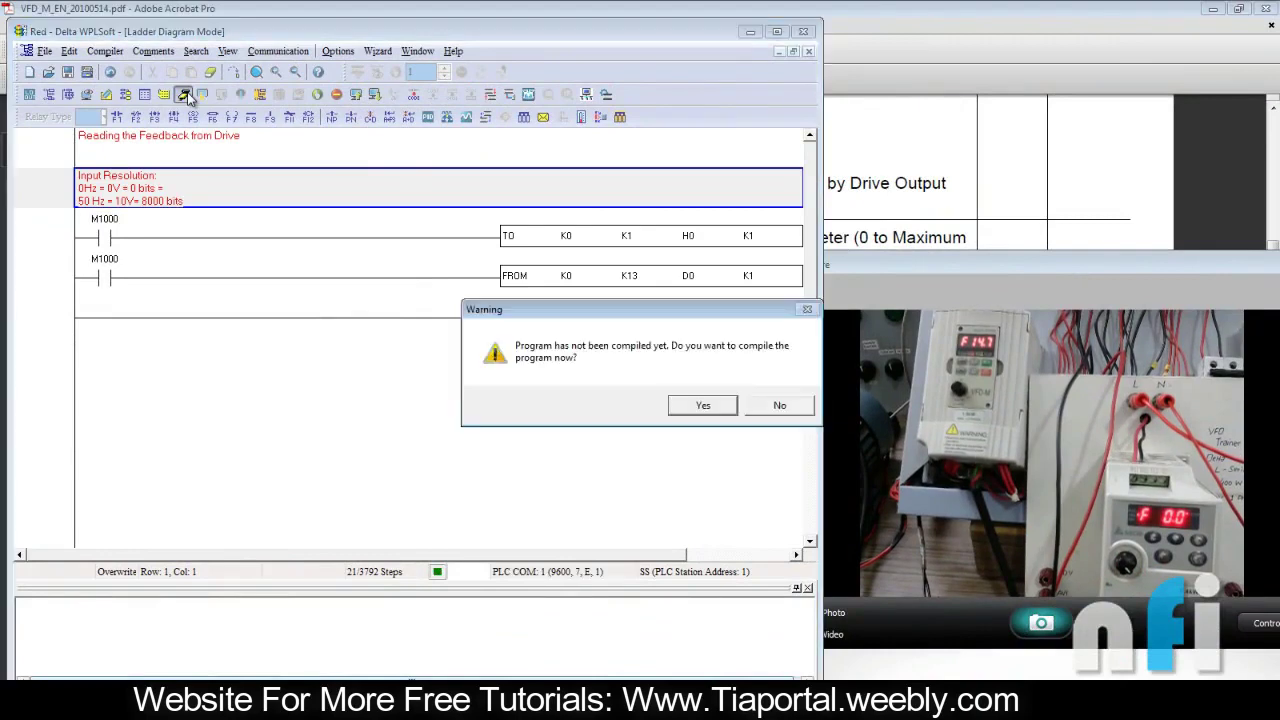
key(Return)
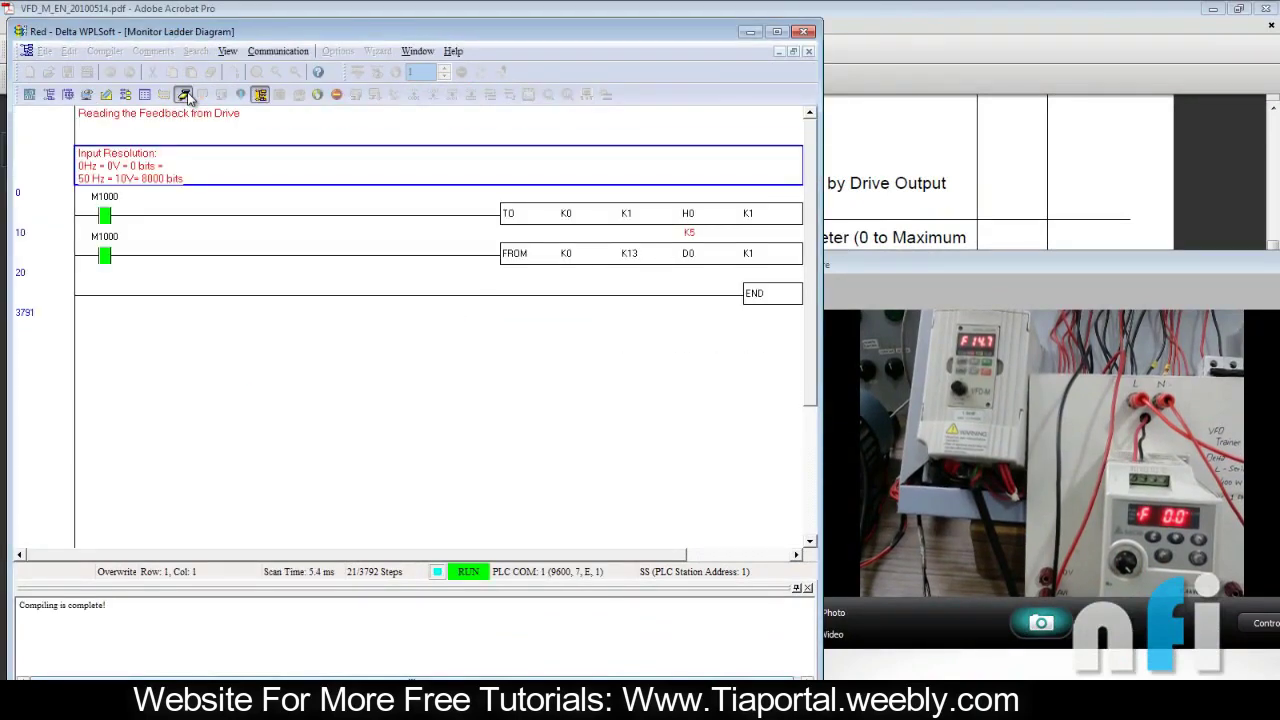
click(349, 274)
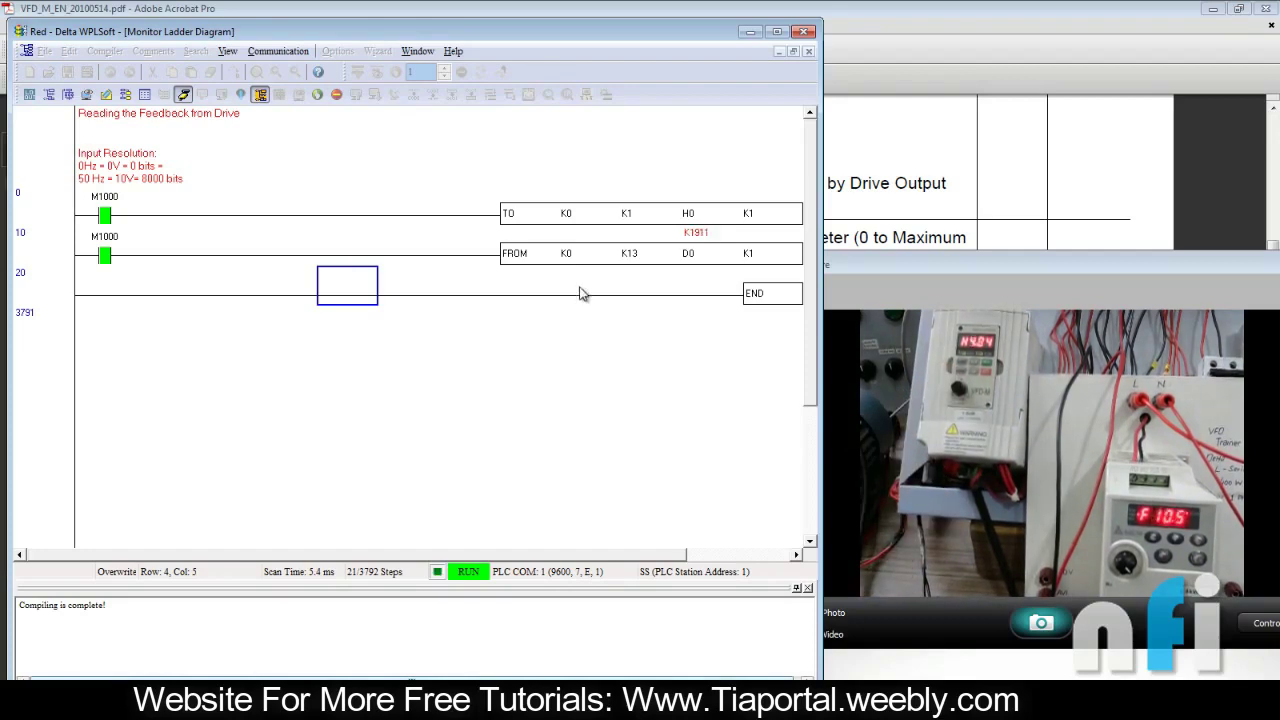
click(672, 260)
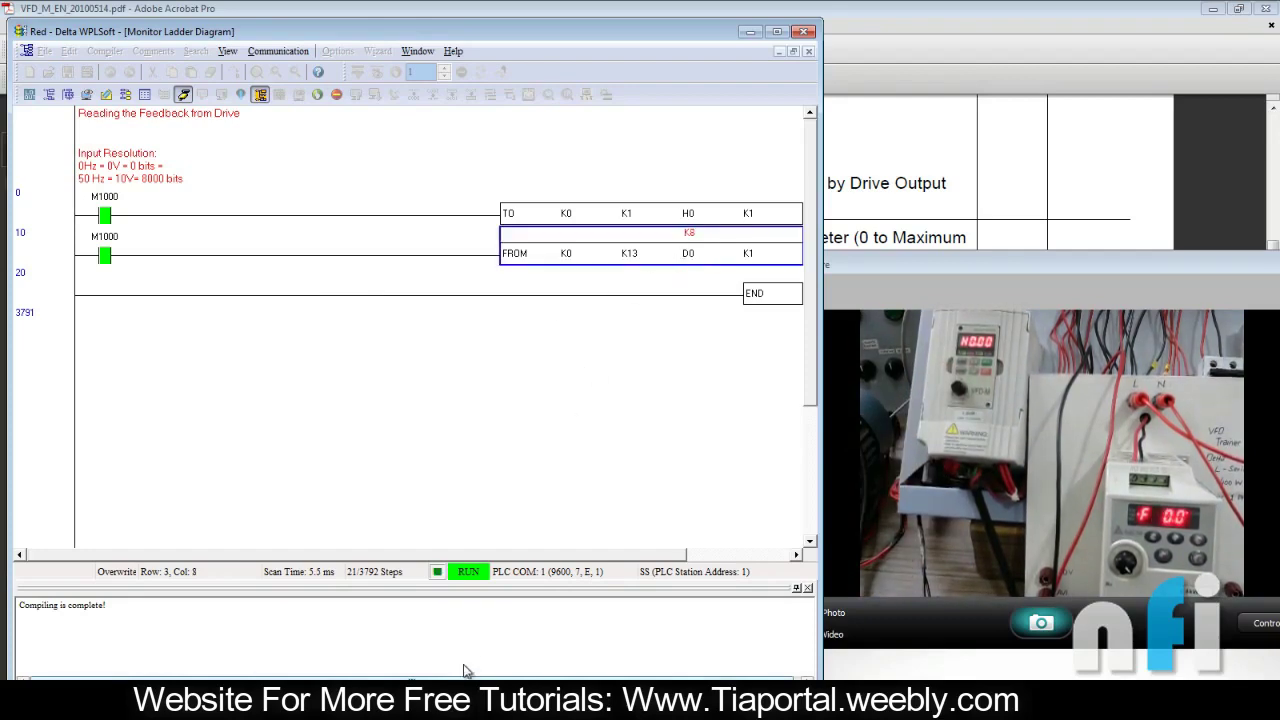
click(470, 705)
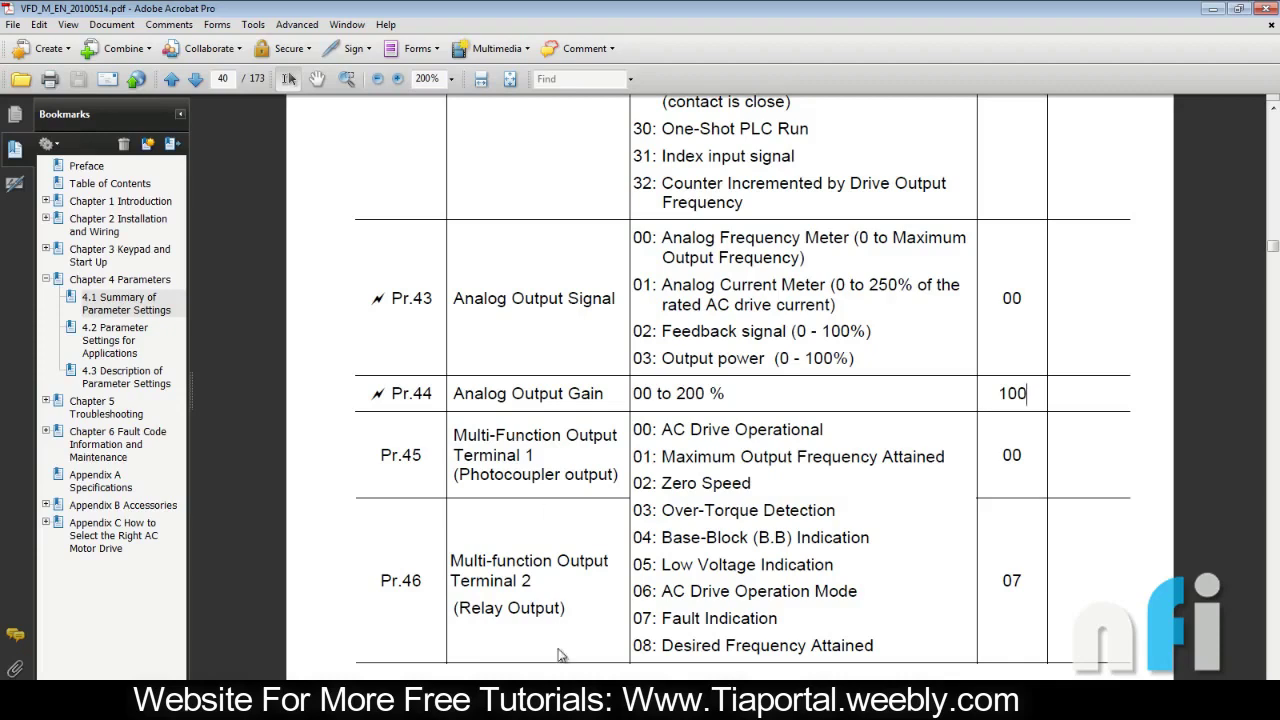
- Check the Logitech webcam feed, then return to the live WPLSoft feedback ladder monitor
key(alt+Tab)
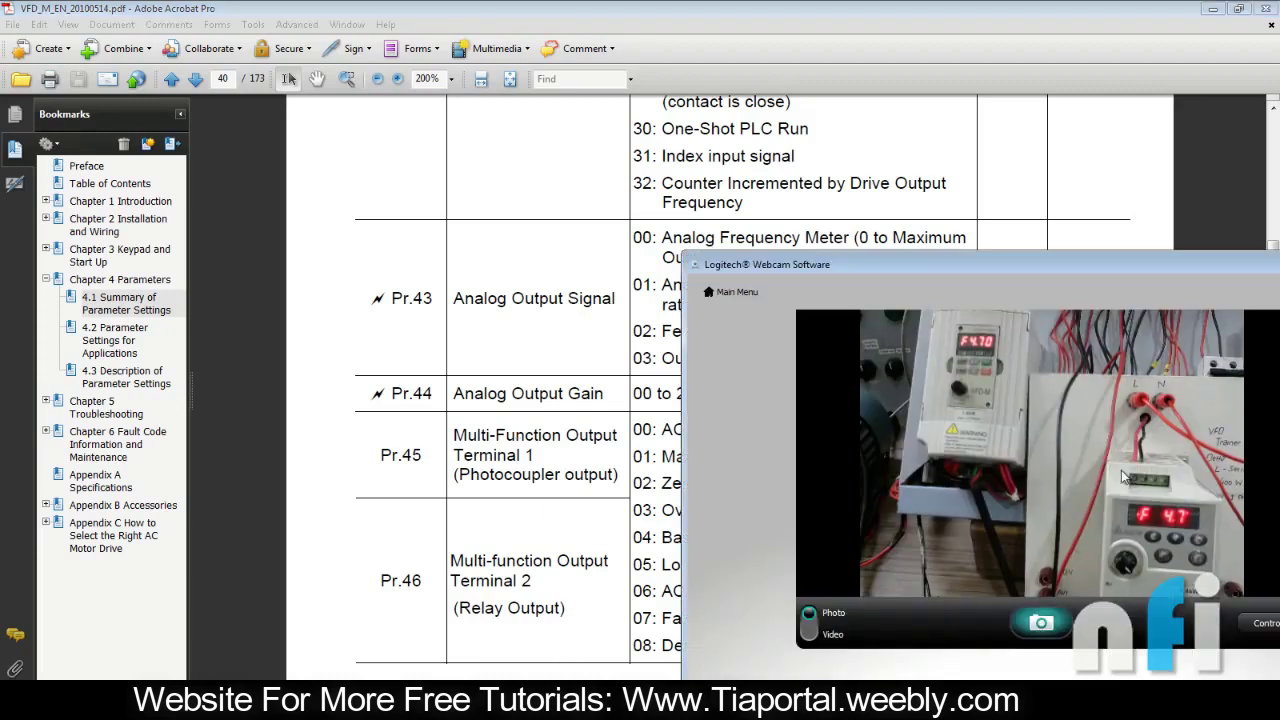
key(alt+Tab)
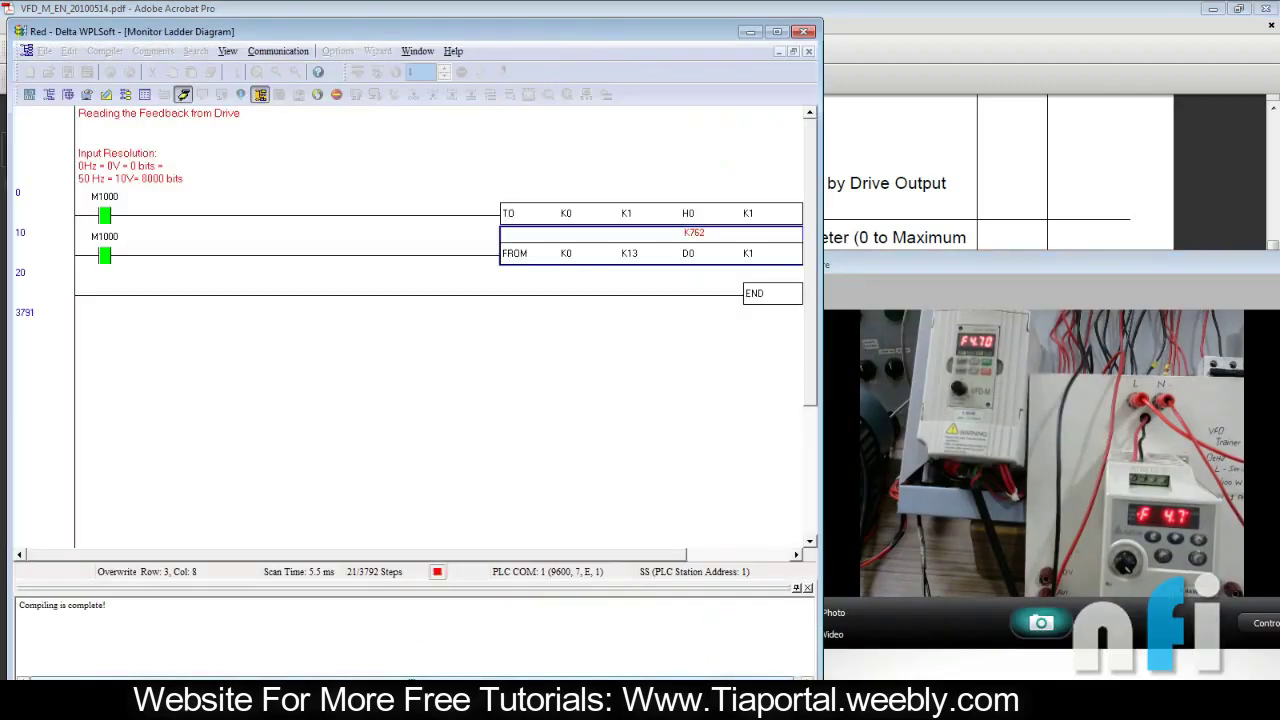